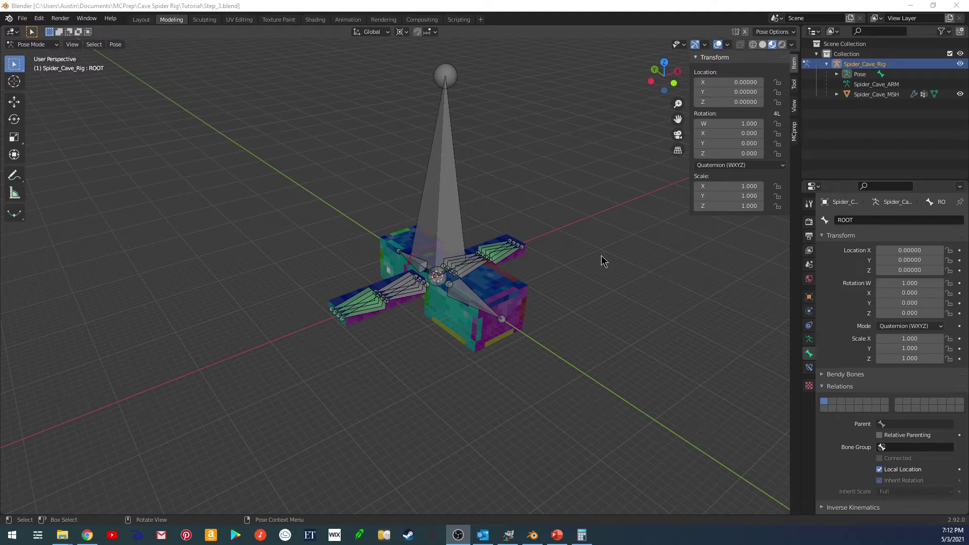
# - Select the Leg_4_MCH.L bone and set the Object Gizmos orientation to Local
pyautogui.scroll(1, 551, 278)
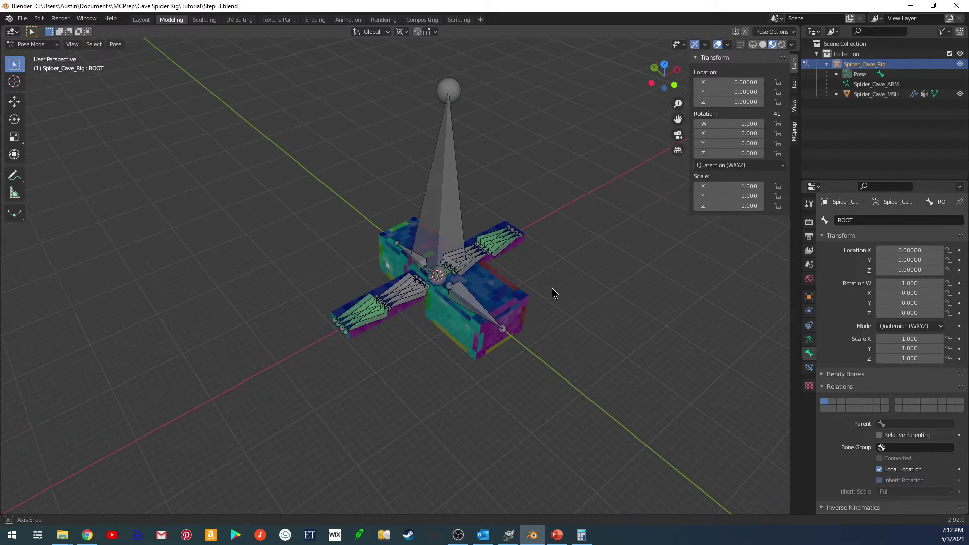
pyautogui.scroll(2, 480, 317)
pyautogui.scroll(1, 455, 320)
pyautogui.click(422, 315)
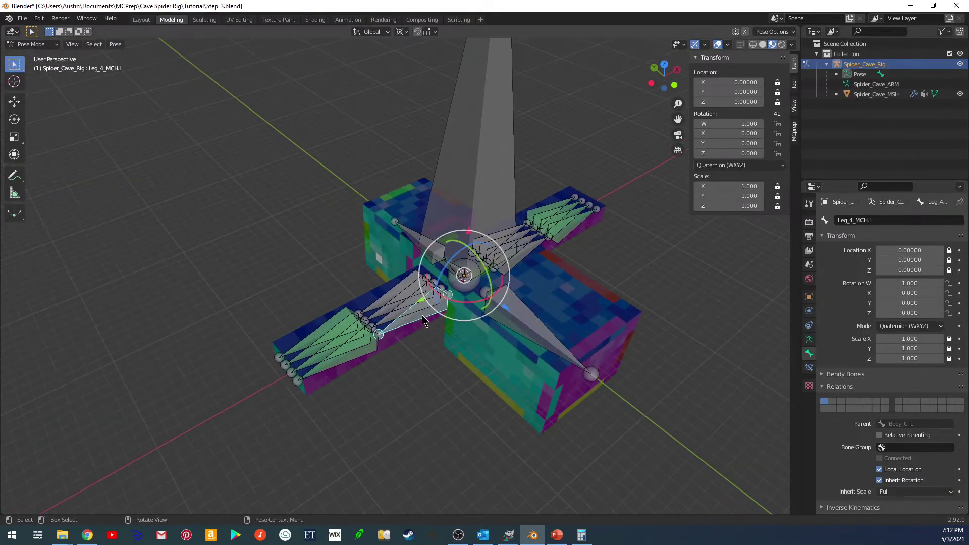
pyautogui.click(705, 45)
pyautogui.click(689, 133)
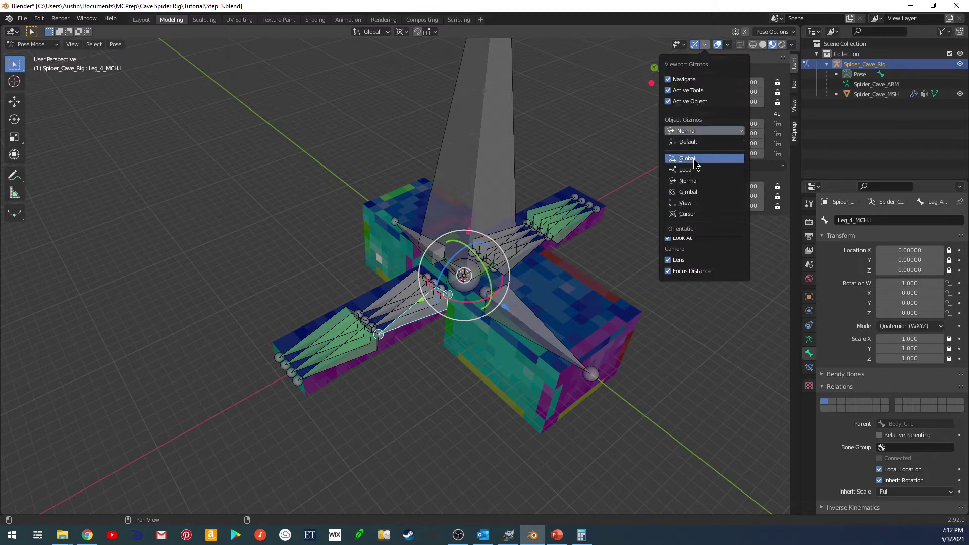
pyautogui.click(693, 170)
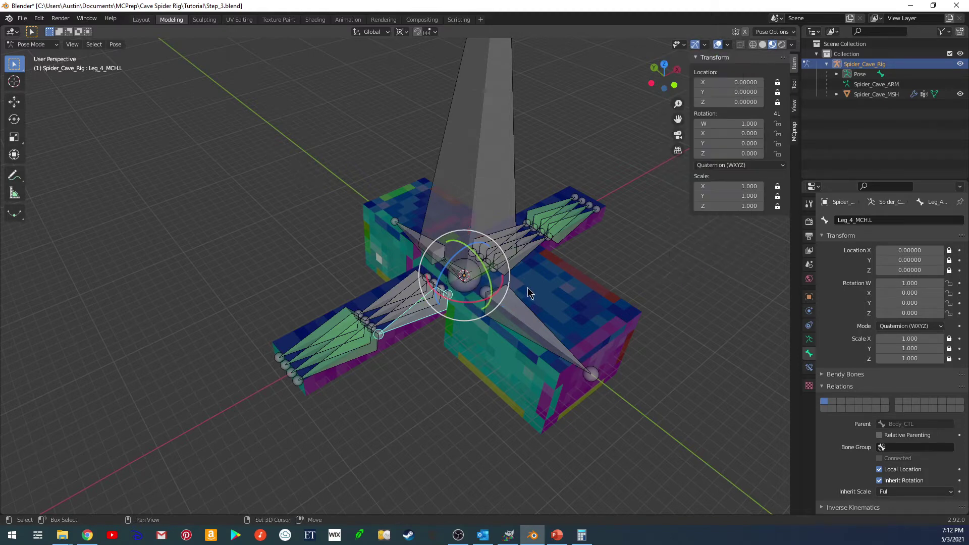
# - Orbit to a near top-down view and reselect the leg bone to inspect its rotation
pyautogui.moveTo(528, 326); pyautogui.dragTo(456, 395, button='middle')
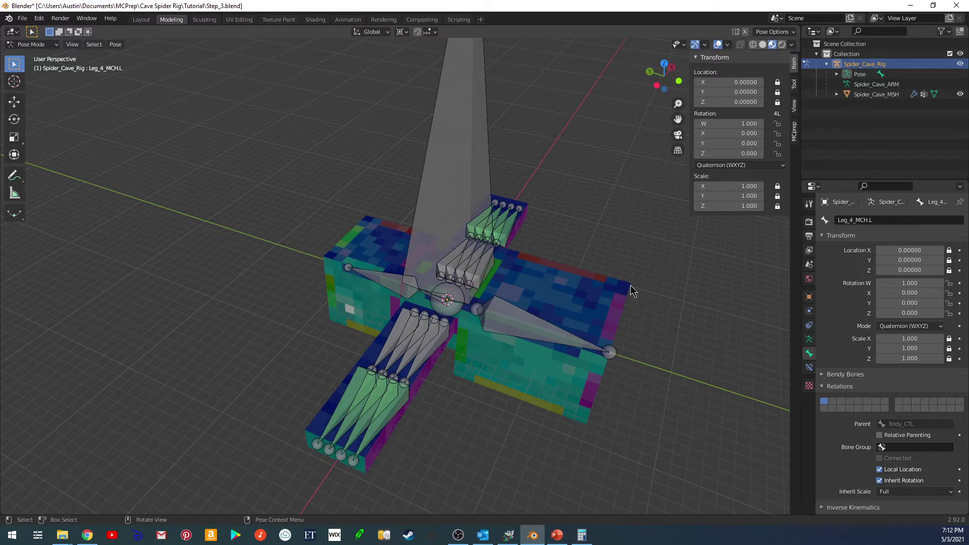
pyautogui.scroll(-5, 513, 286)
pyautogui.moveTo(513, 286); pyautogui.dragTo(444, 347, button='middle')
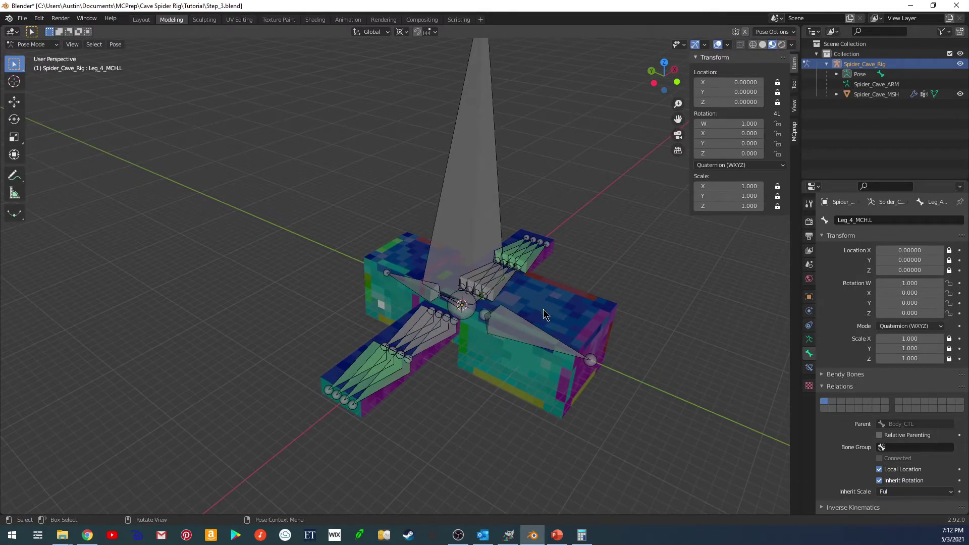
pyautogui.click(429, 349)
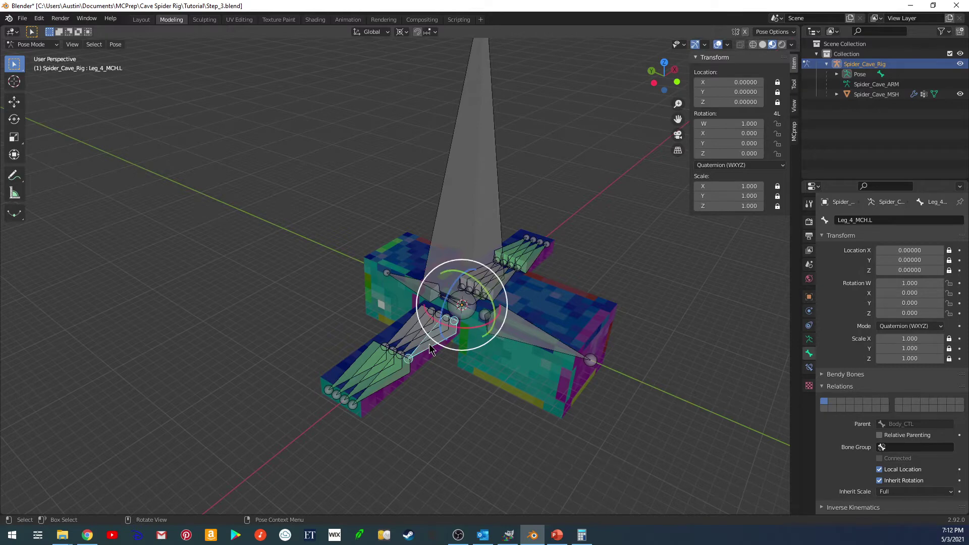
pyautogui.moveTo(452, 357); pyautogui.dragTo(435, 349, button='middle')
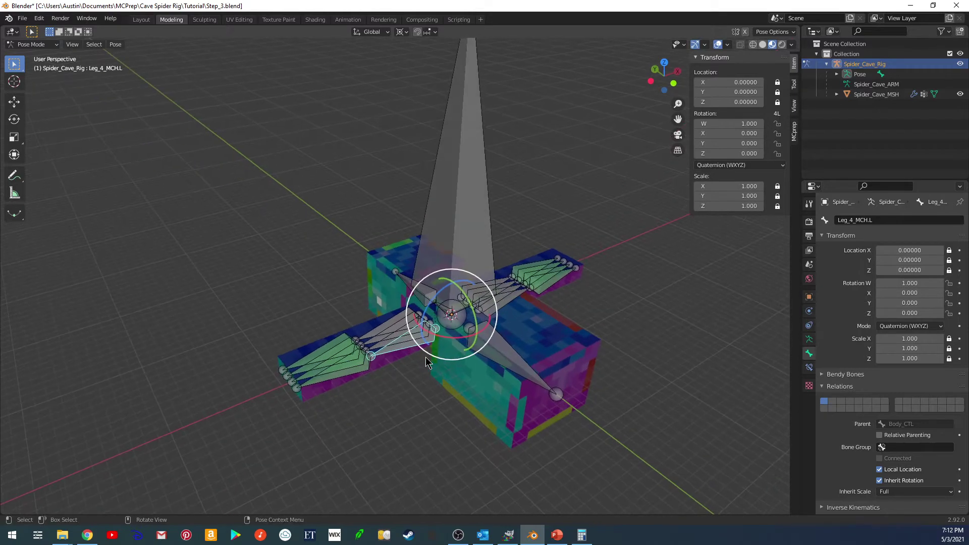
# - Put the armature into Edit Mode and switch the gizmo orientation to a different option
pyautogui.press('Tab')
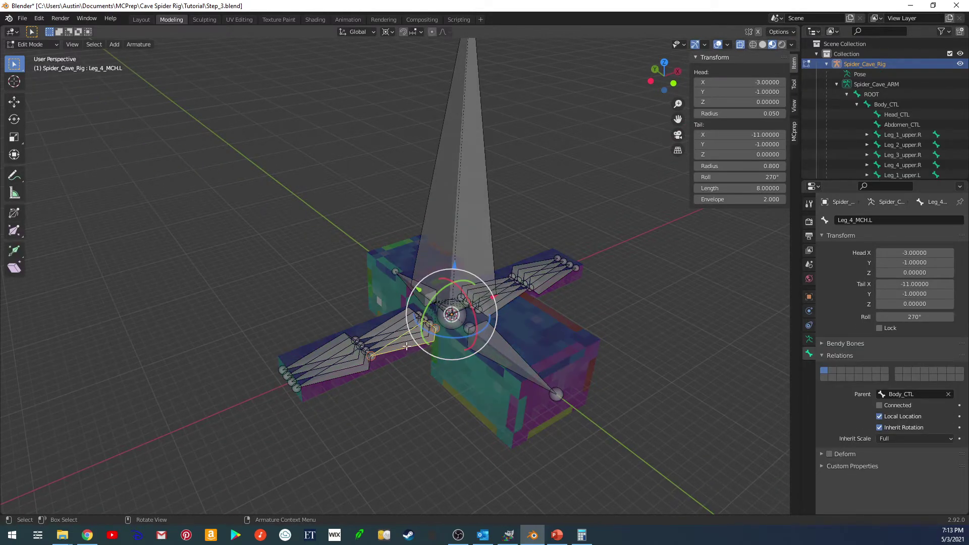
pyautogui.click(704, 45)
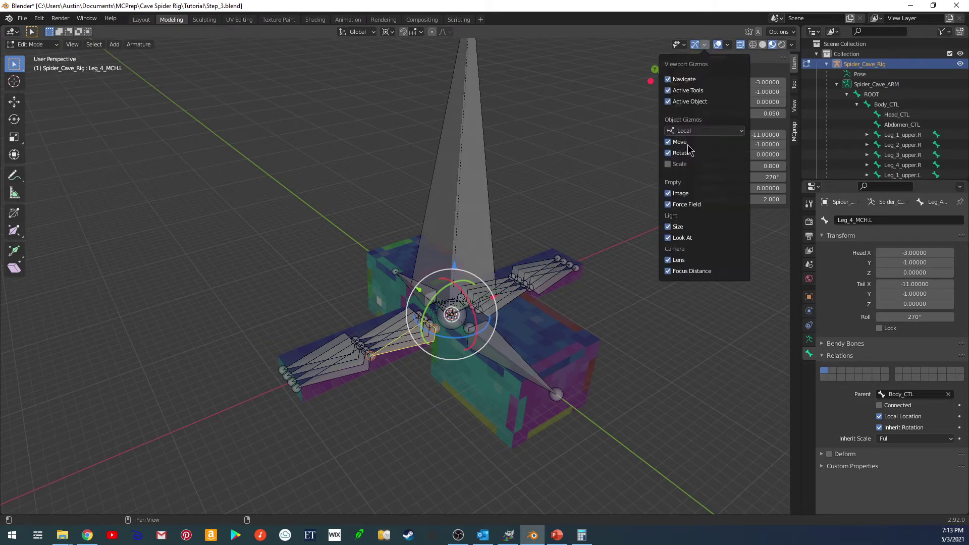
pyautogui.click(692, 131)
pyautogui.click(697, 181)
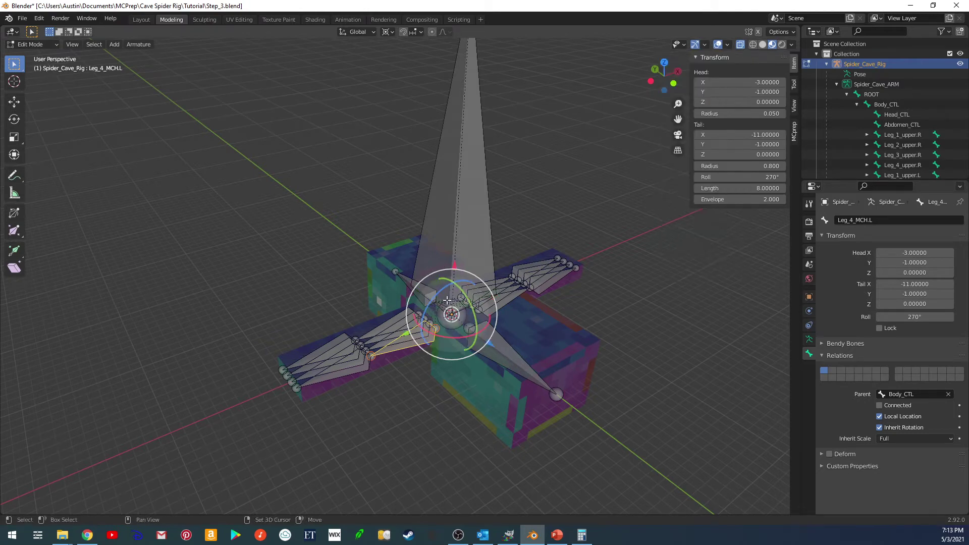
# - Set the Leg_4_MCH.L bone's roll to 180° in the sidebar
pyautogui.keyDown('shift'); pyautogui.moveTo(447, 300); pyautogui.dragTo(462, 276, button='middle'); pyautogui.keyUp('shift')
pyautogui.scroll(4, 505, 308)
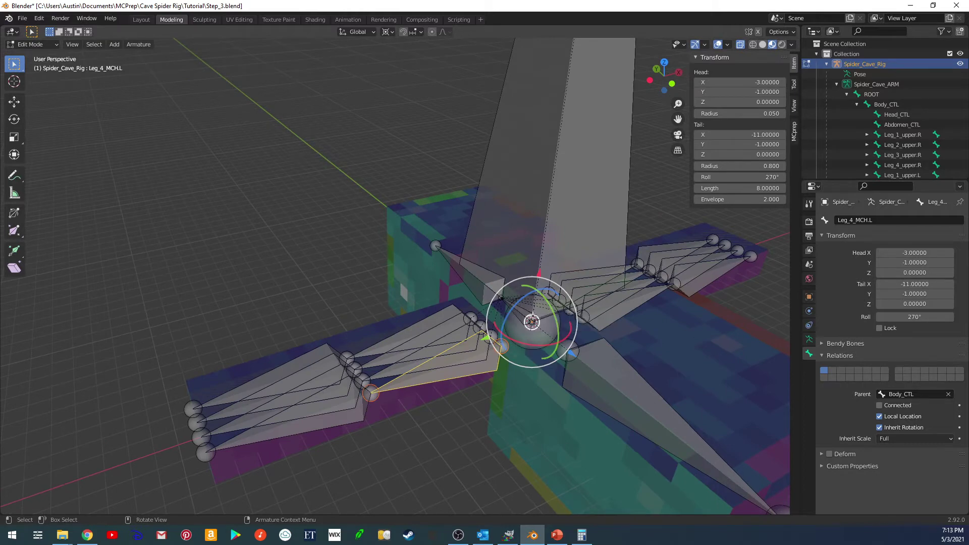
pyautogui.keyDown('shift'); pyautogui.moveTo(518, 310); pyautogui.dragTo(499, 293, button='middle'); pyautogui.keyUp('shift')
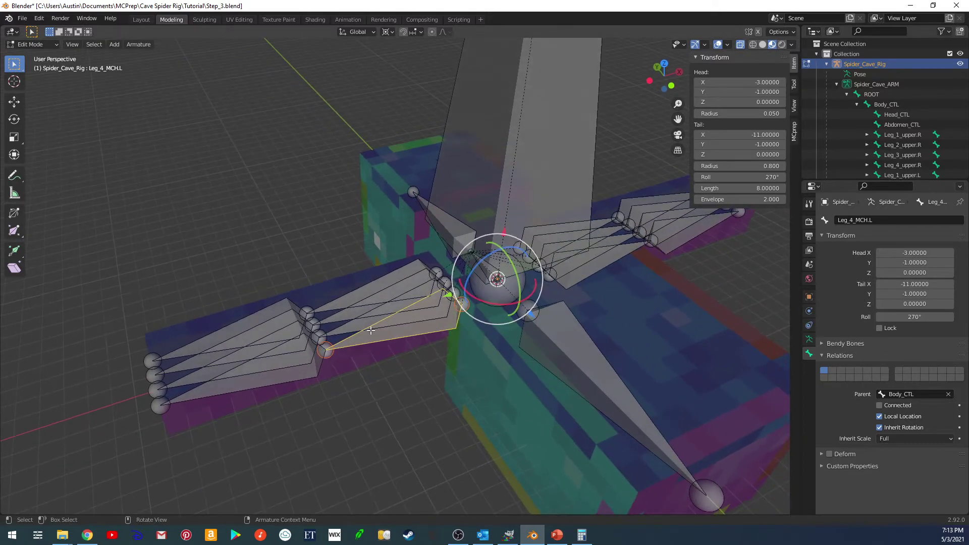
pyautogui.doubleClick(735, 177)
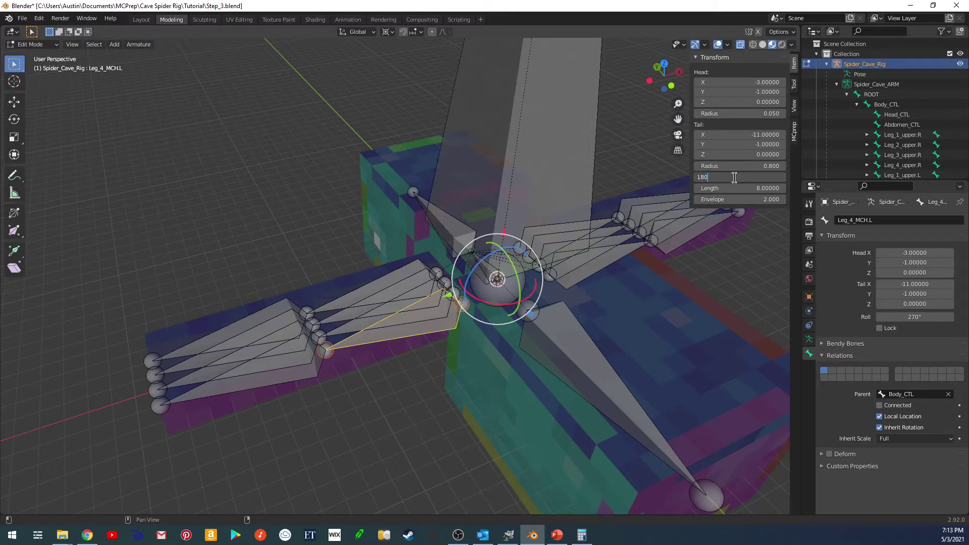
pyautogui.write('180')
pyautogui.press('Return')
pyautogui.moveTo(492, 282)
pyautogui.mouseDown(button='middle')
pyautogui.moveTo(500, 275)
pyautogui.moveTo(482, 286)
pyautogui.mouseUp(button='middle')
# - Set the pivot to individual origins and confirm Leg_3_upper.L's roll at 180°
pyautogui.click(388, 326)
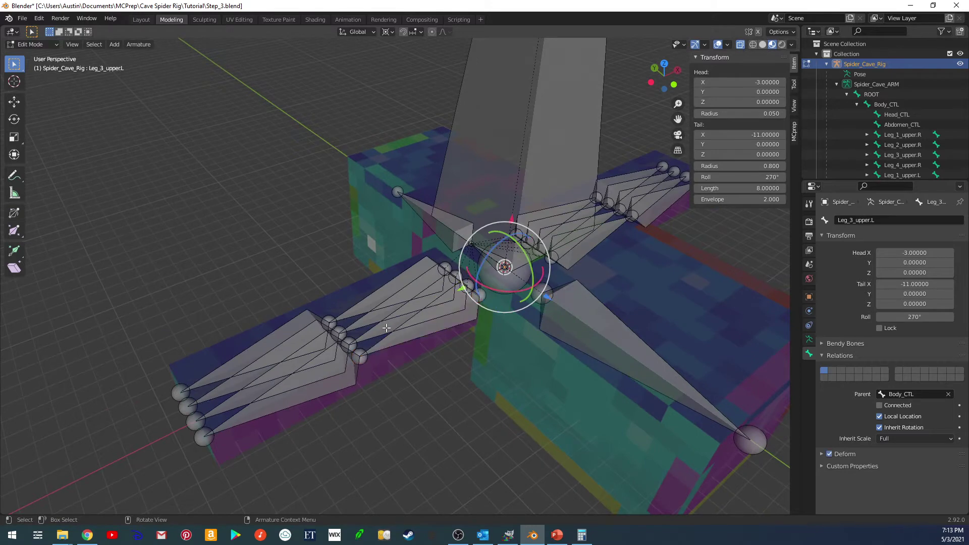
pyautogui.keyDown('shift'); pyautogui.moveTo(375, 331); pyautogui.dragTo(401, 338, button='middle'); pyautogui.keyUp('shift')
pyautogui.click(390, 32)
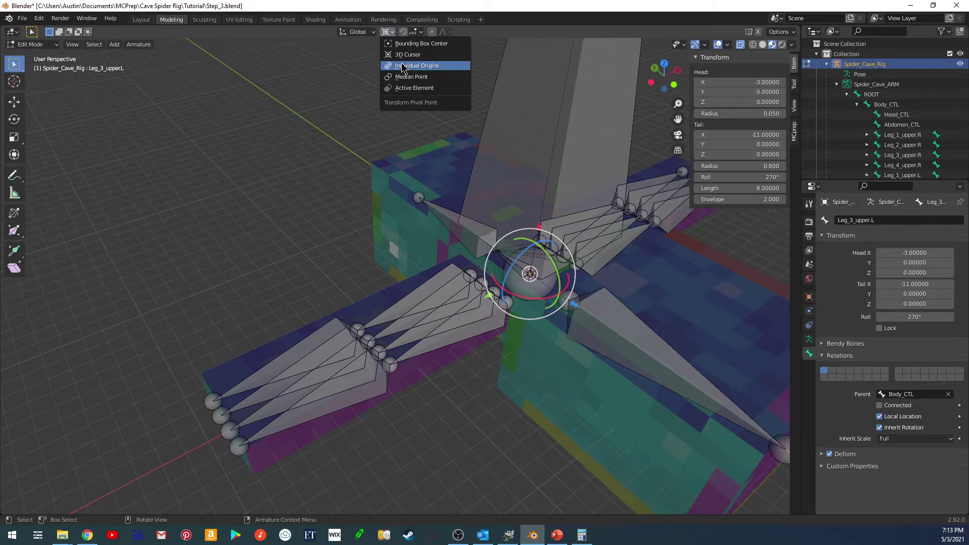
pyautogui.click(404, 87)
pyautogui.keyDown('shift'); pyautogui.moveTo(433, 330); pyautogui.dragTo(443, 342, button='middle'); pyautogui.keyUp('shift')
pyautogui.click(744, 177)
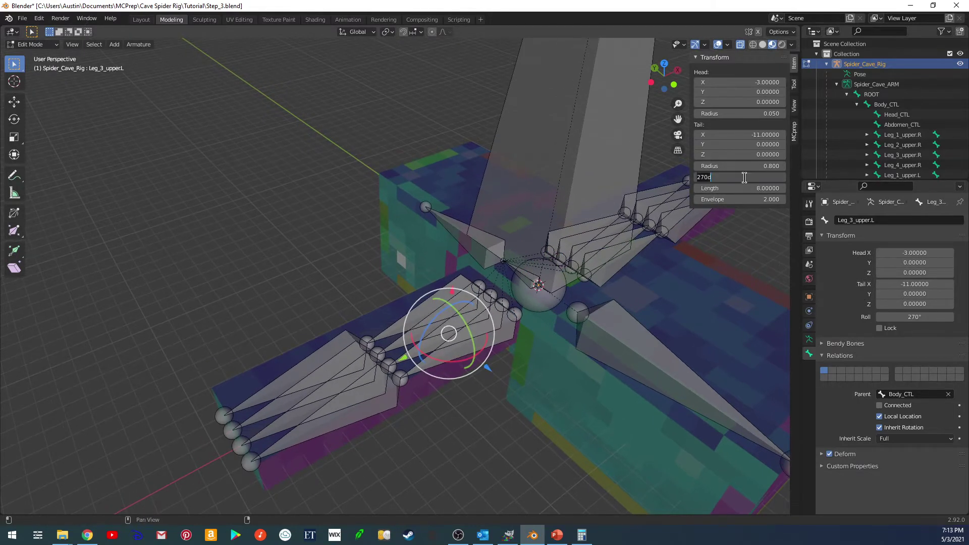
pyautogui.press('Return')
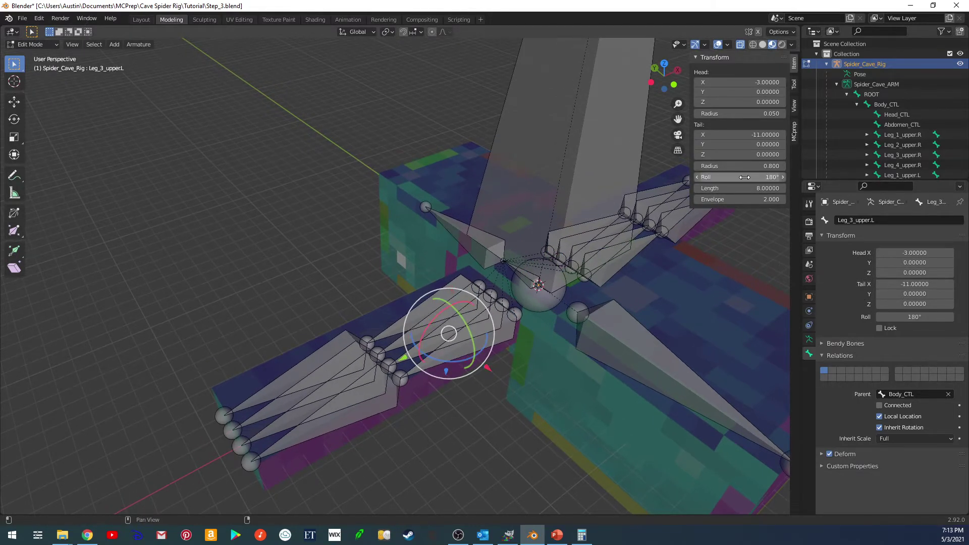
# - Change the roll of Leg_2_upper.L and Leg_1_upper.L to 180°
pyautogui.click(400, 344)
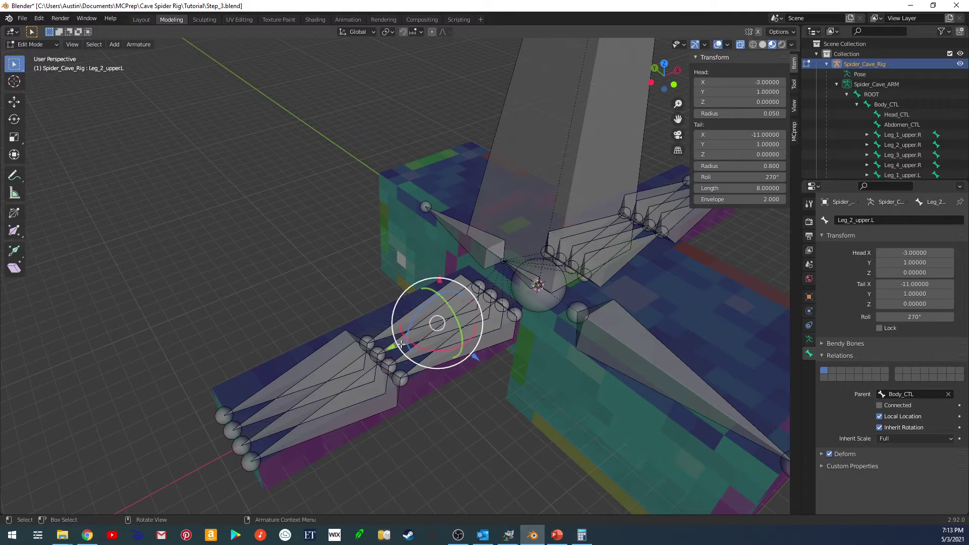
pyautogui.click(743, 177)
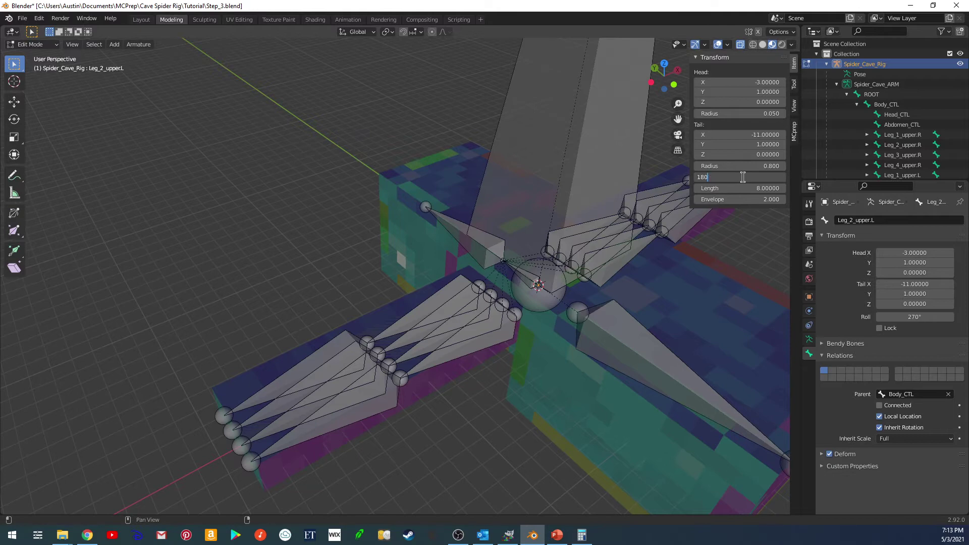
pyautogui.press('Return')
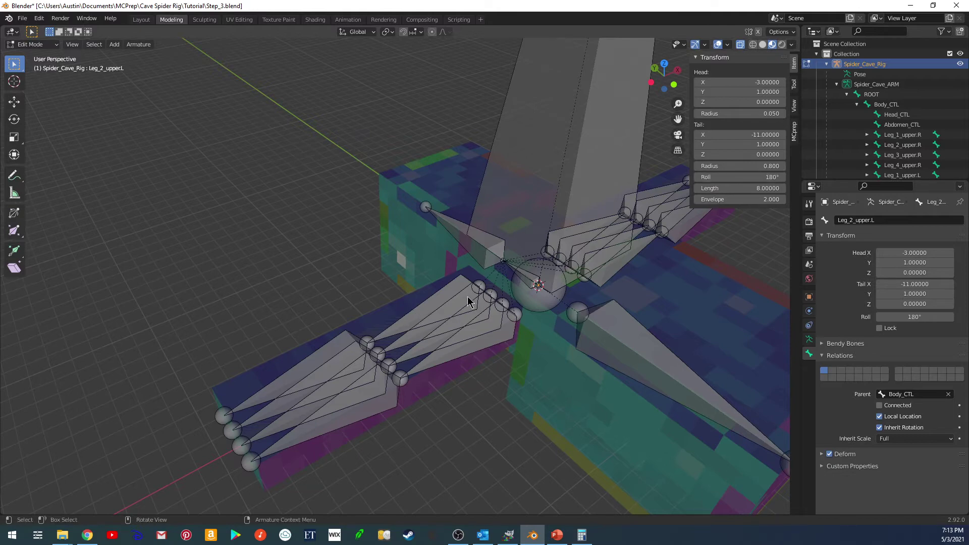
pyautogui.click(409, 314)
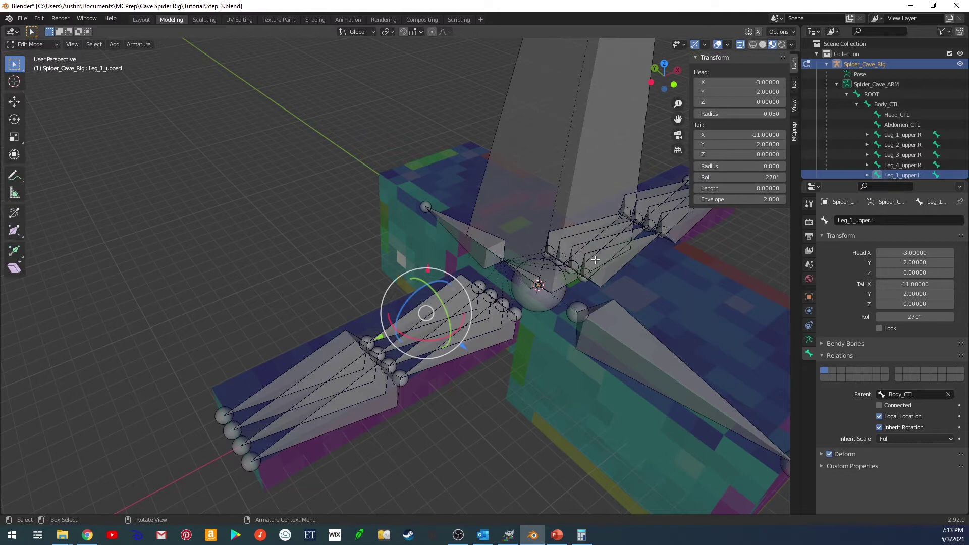
pyautogui.click(746, 177)
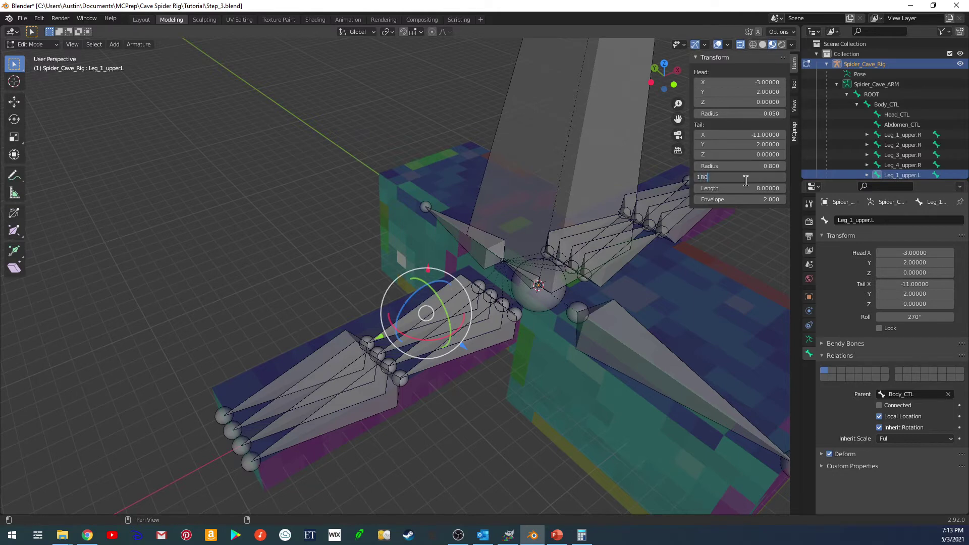
pyautogui.press('Return')
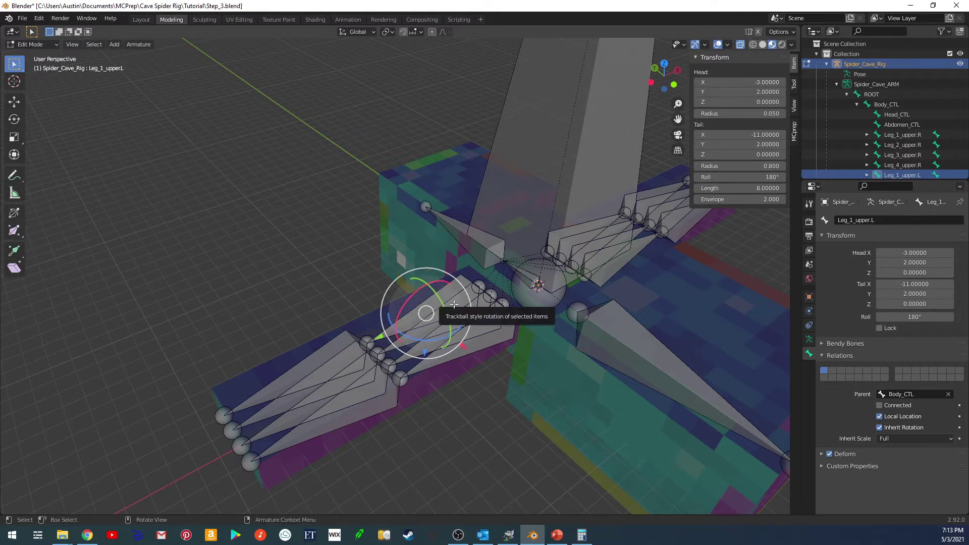
# - Recheck Leg_3_upper.L's roll, then select the Leg_4_upper.L bone
pyautogui.click(492, 313)
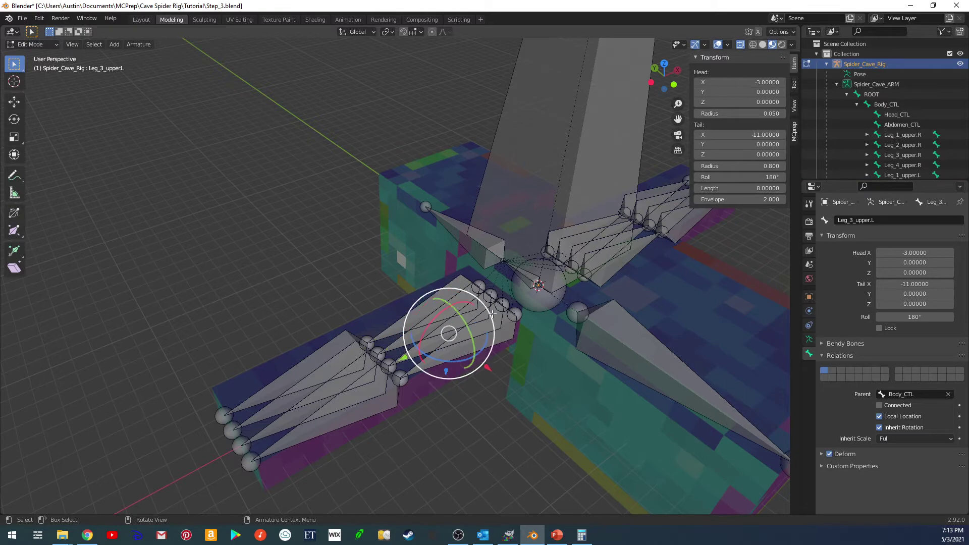
pyautogui.click(485, 341)
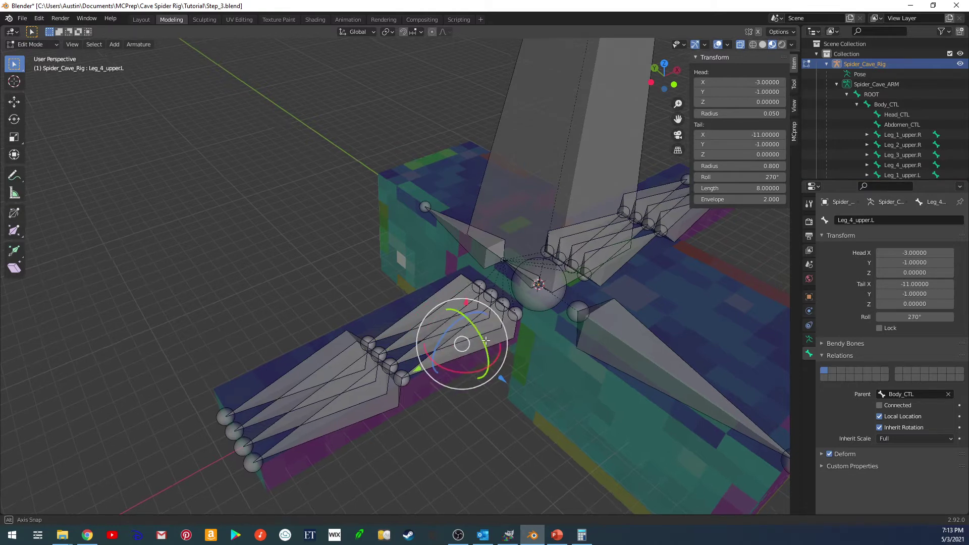
pyautogui.moveTo(486, 341)
pyautogui.mouseDown(button='middle')
pyautogui.moveTo(488, 384)
pyautogui.moveTo(491, 346)
pyautogui.mouseUp(button='middle')
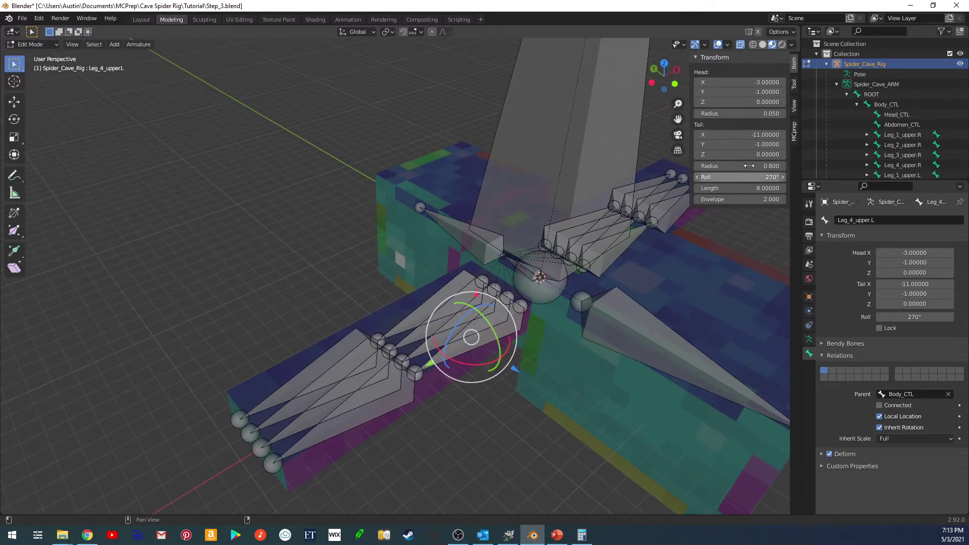
# - Confirm Leg_4_upper.L's roll at 180° and deselect it
pyautogui.scroll(-5, 893, 111)
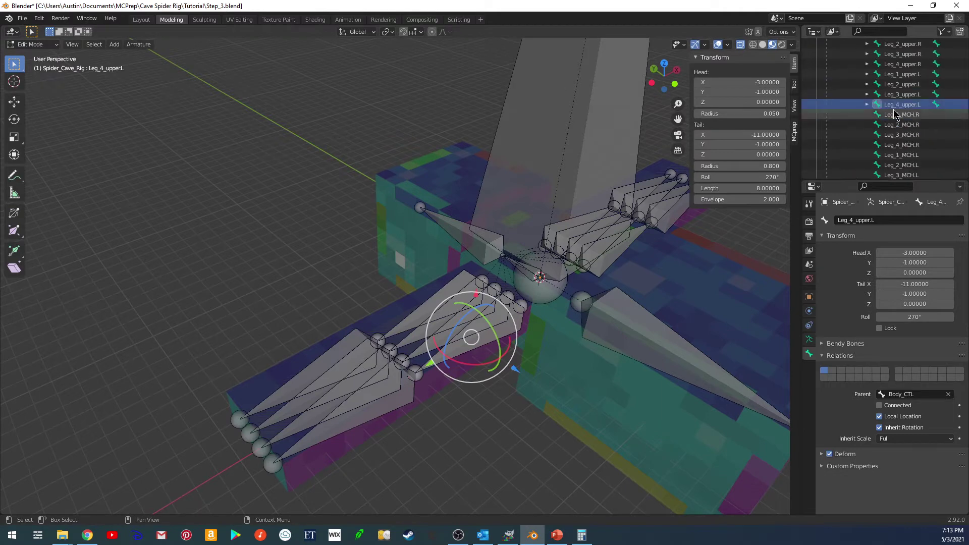
pyautogui.doubleClick(741, 177)
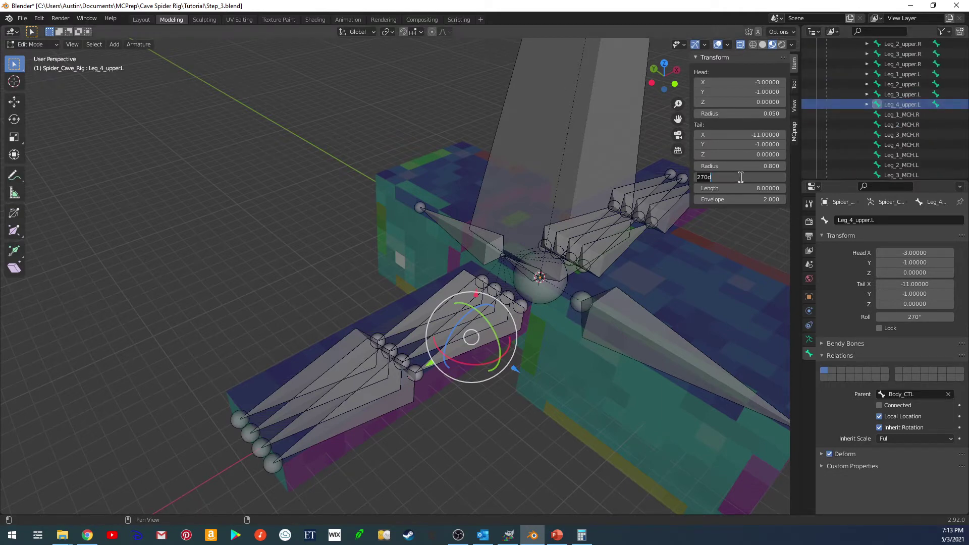
pyautogui.press('Return')
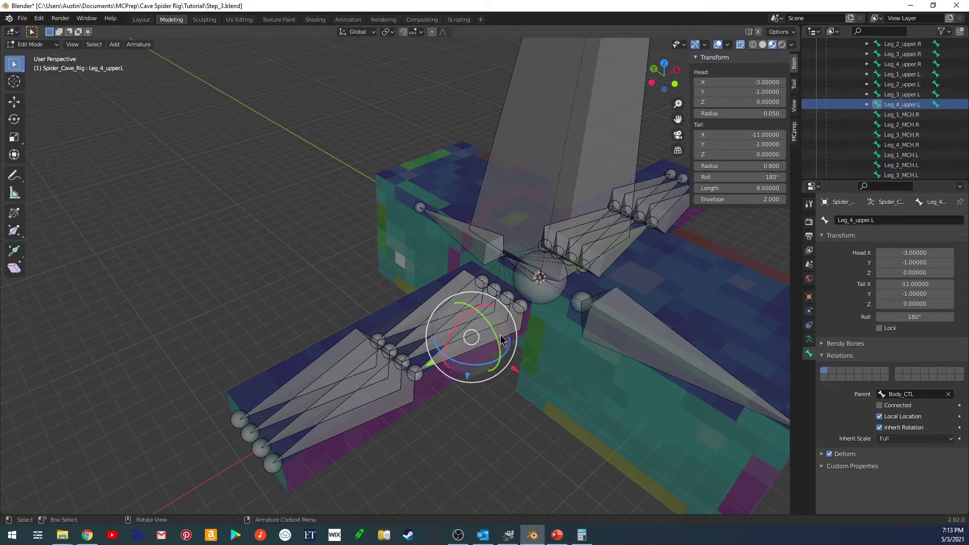
pyautogui.click(432, 384)
# - Set the Leg_1_MCH.L bone's roll to 180° and check the result
pyautogui.click(409, 324)
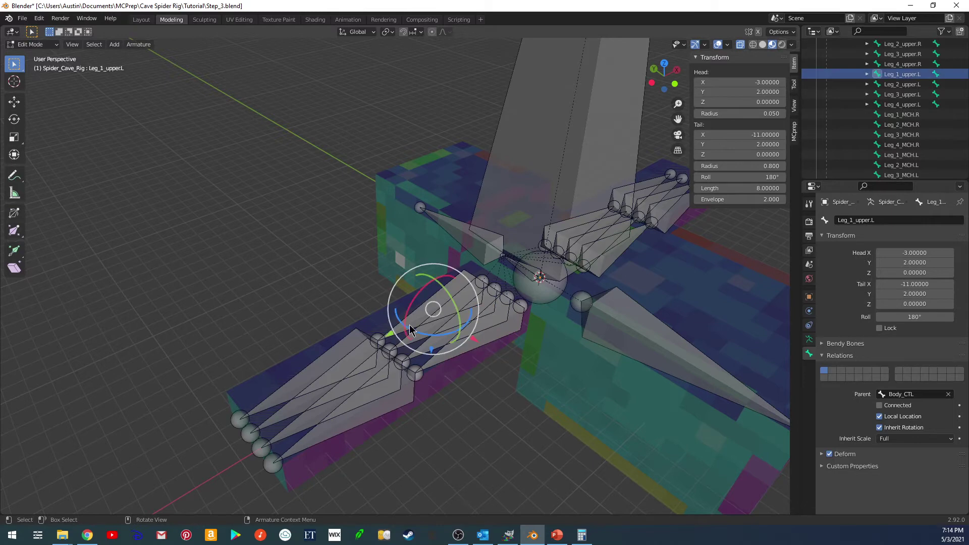
pyautogui.click(413, 320)
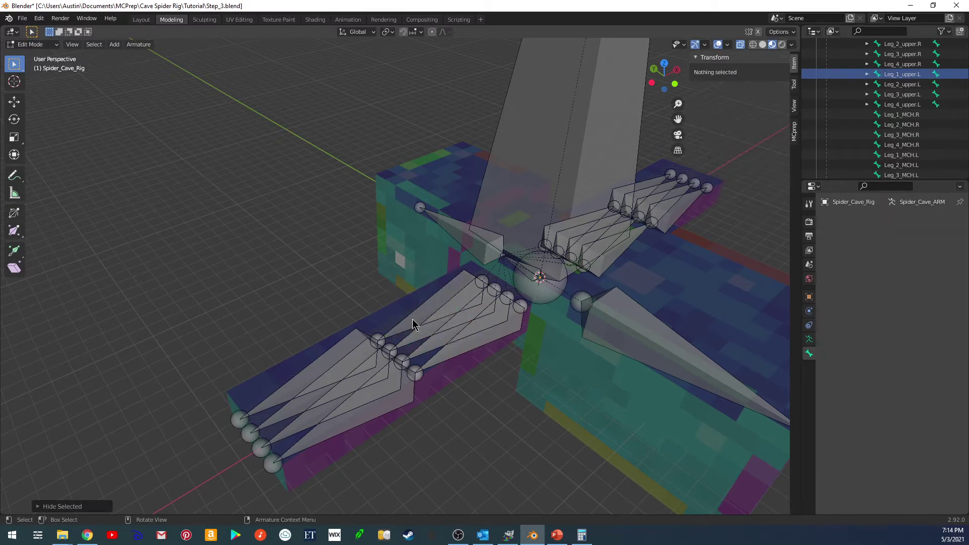
pyautogui.click(413, 320)
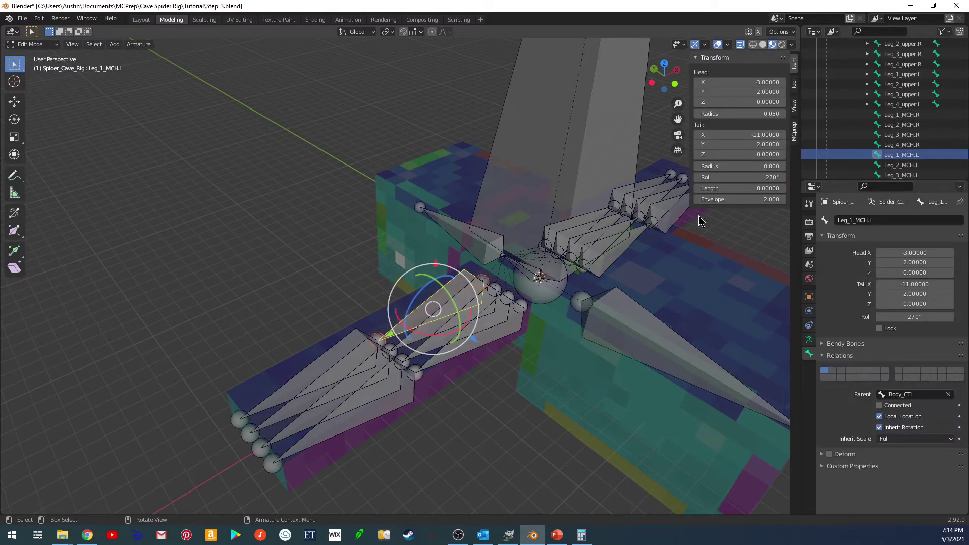
pyautogui.click(752, 176)
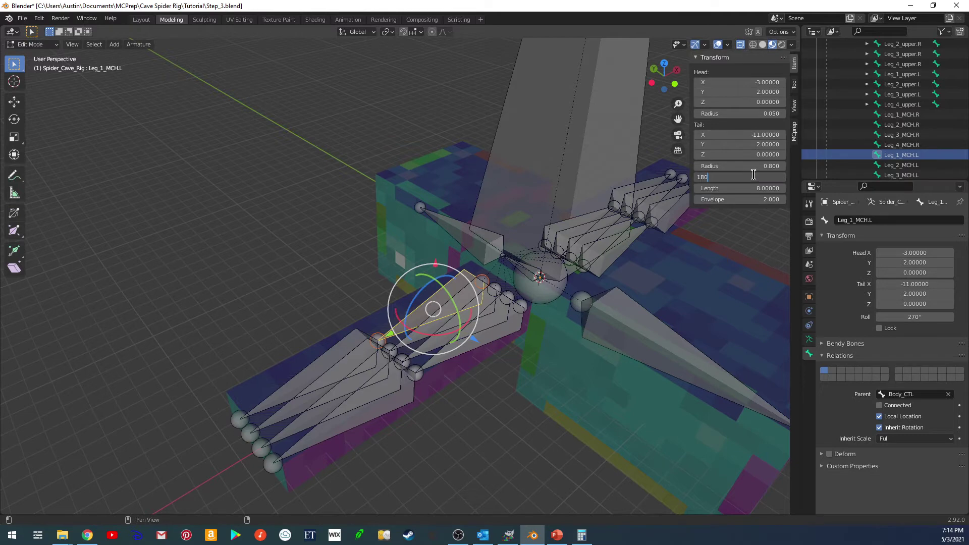
pyautogui.write('180')
pyautogui.press('Return')
pyautogui.click(423, 344)
pyautogui.click(420, 317)
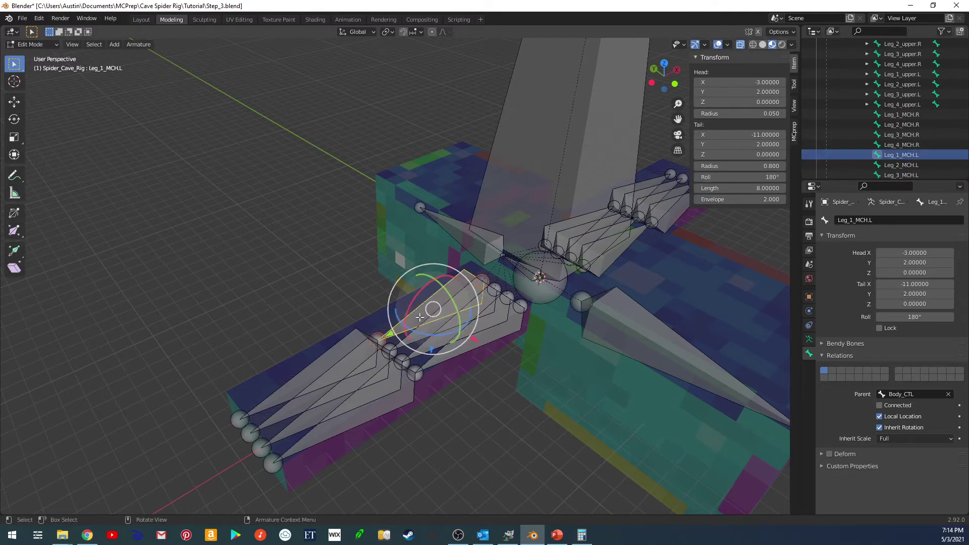
# - Hide Leg_2_upper.L and set Leg_2_MCH.L's roll to 180°
pyautogui.click(427, 327)
pyautogui.click(430, 329)
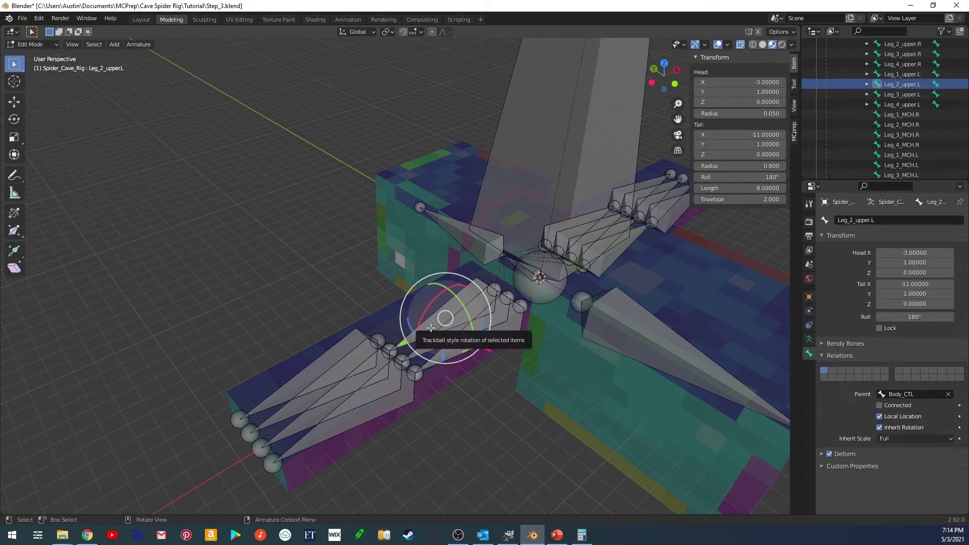
pyautogui.press('h')
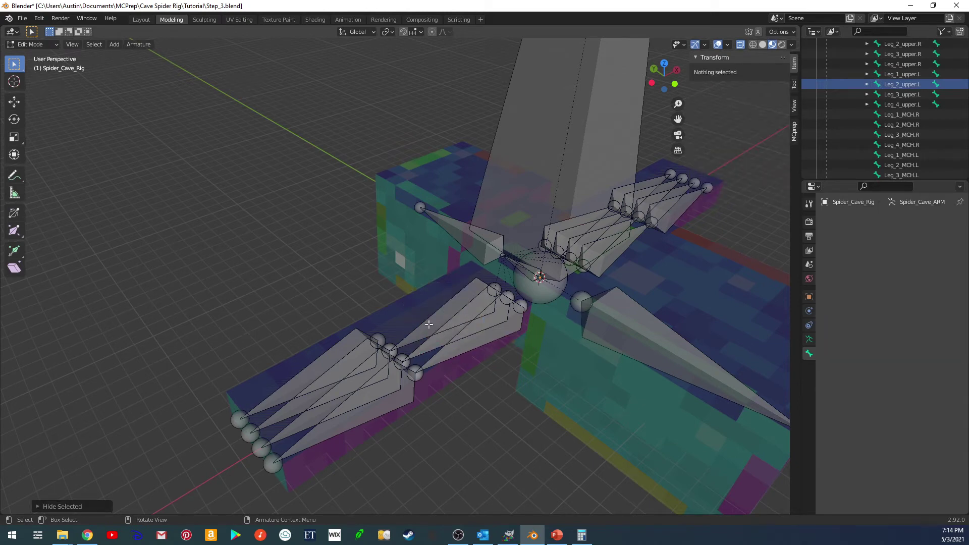
pyautogui.click(429, 324)
pyautogui.click(736, 177)
pyautogui.write('1')
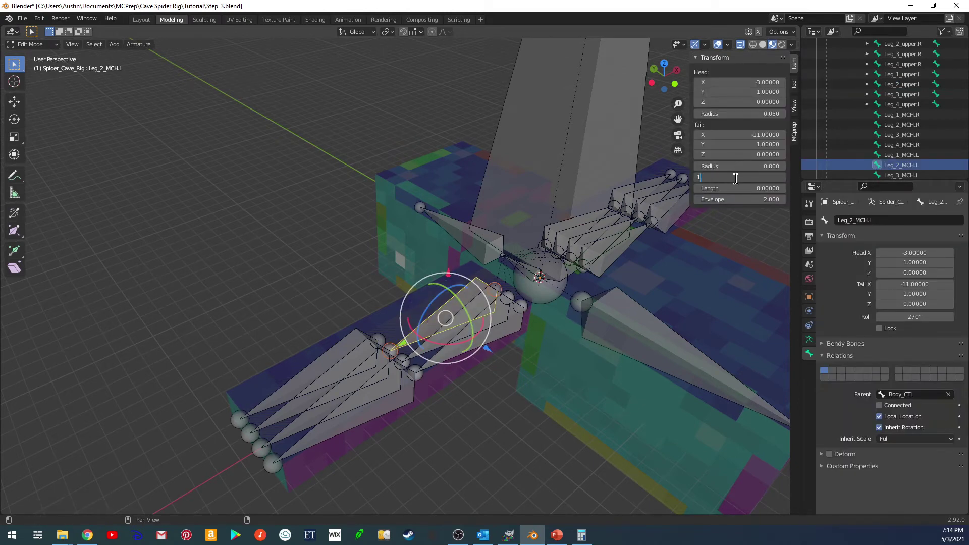
pyautogui.write('80')
pyautogui.press('Return')
# - Set the Leg_3_MCH.L bone's roll to 180°
pyautogui.click(449, 323)
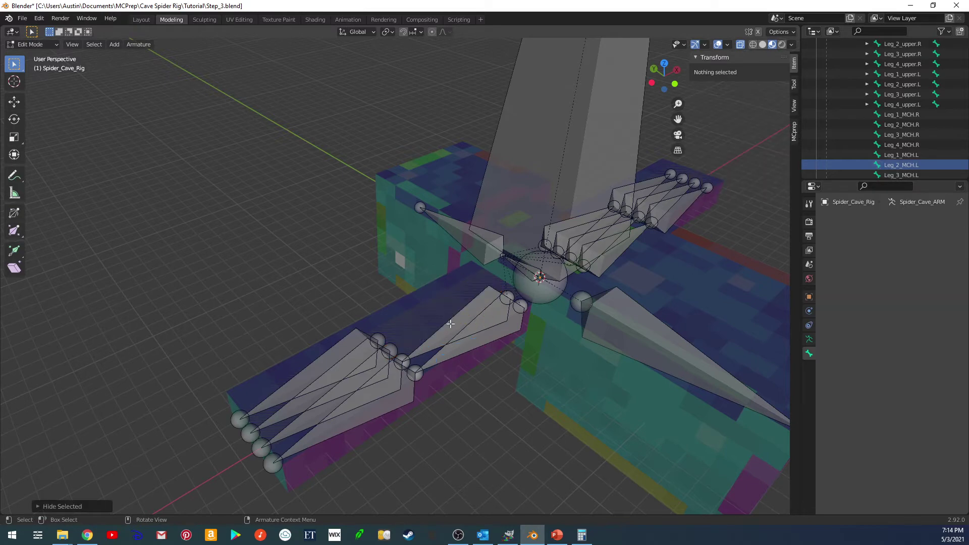
pyautogui.click(454, 324)
pyautogui.click(463, 322)
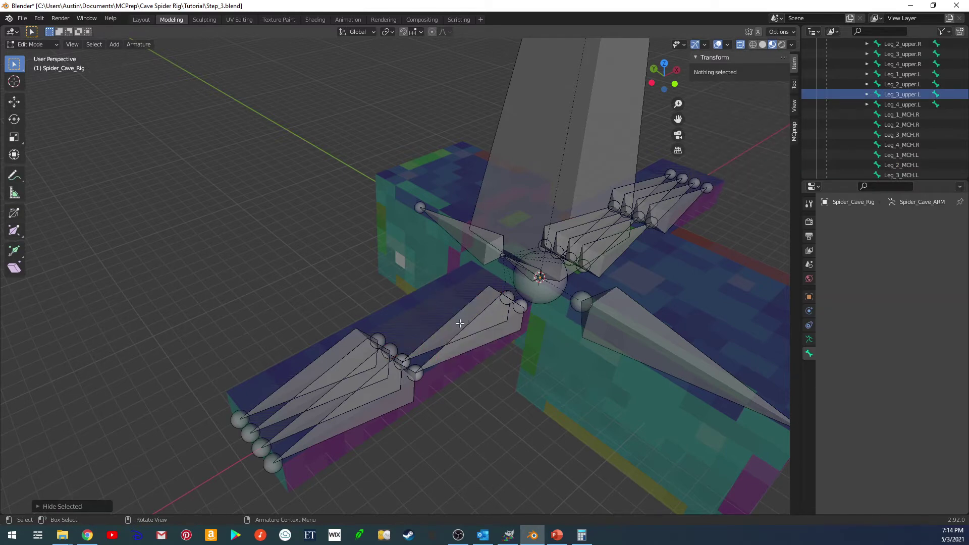
pyautogui.click(457, 323)
pyautogui.click(736, 177)
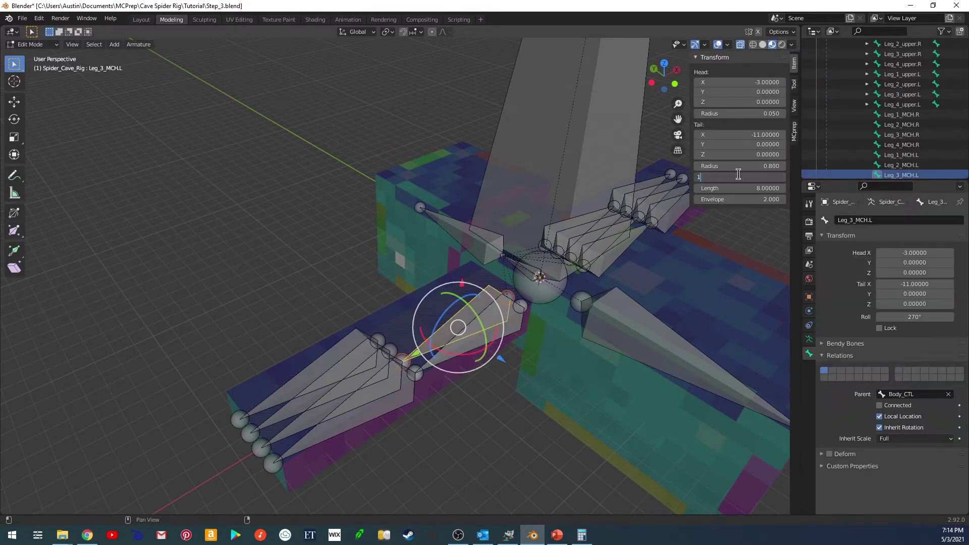
pyautogui.press('Return')
# - Select the Leg_4_MCH.L bone, passing over Leg_4_upper.L
pyautogui.click(467, 333)
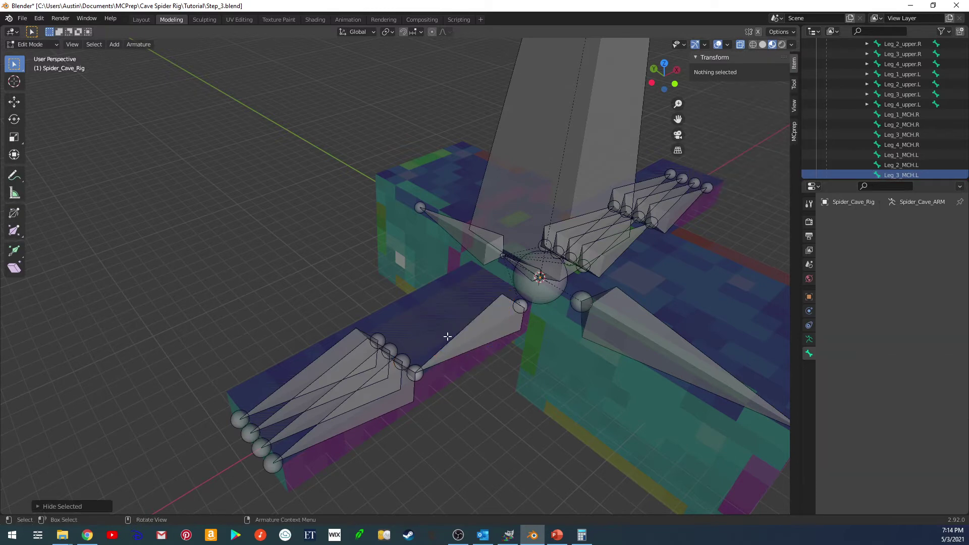
pyautogui.click(471, 336)
pyautogui.click(469, 335)
pyautogui.click(471, 336)
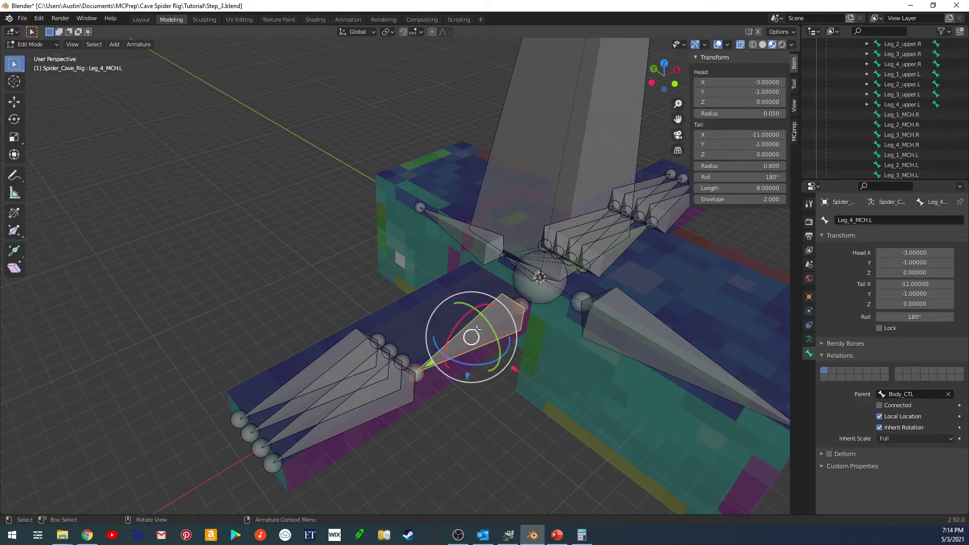
# - Hide Leg_4_MCH.L and set Leg_4_lower.L's roll to 180°
pyautogui.press('h')
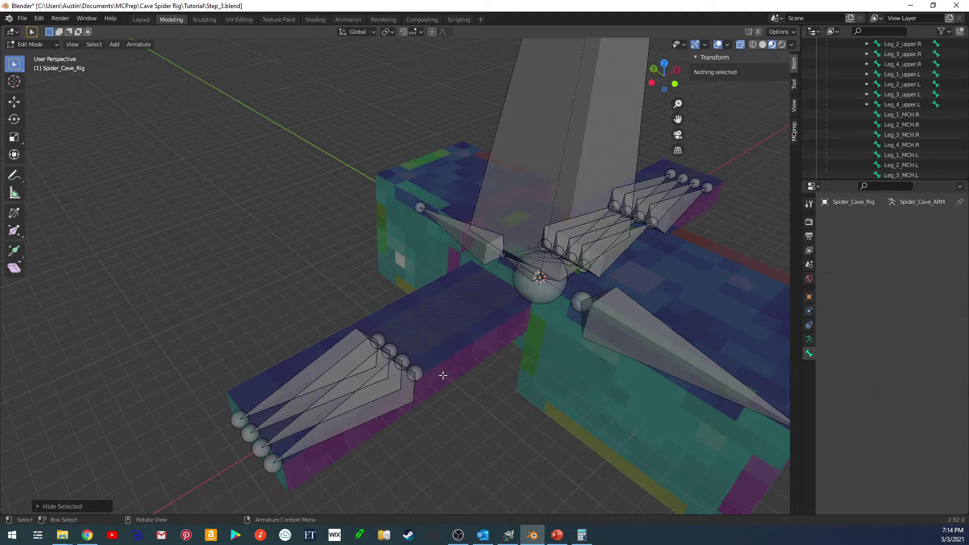
pyautogui.moveTo(383, 353); pyautogui.dragTo(438, 329, button='middle')
pyautogui.click(408, 353)
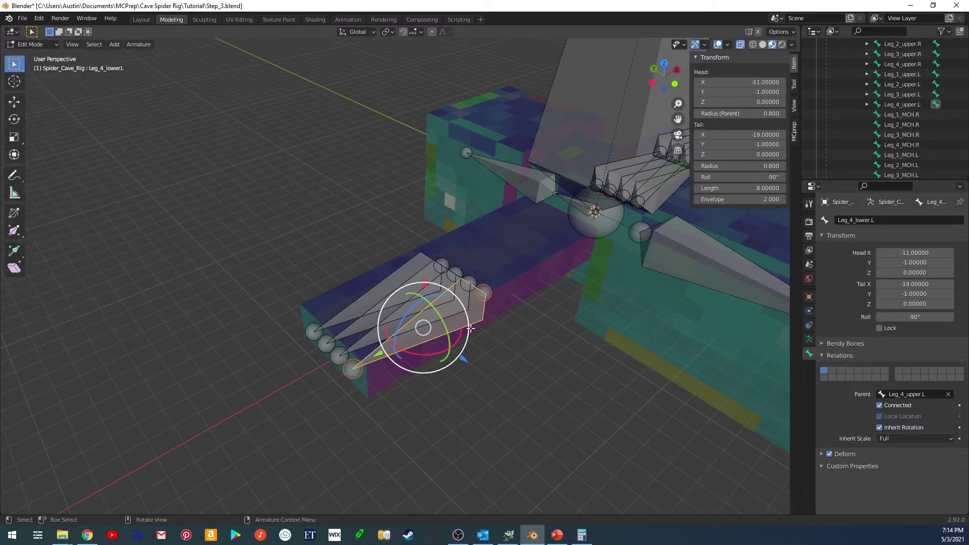
pyautogui.click(748, 177)
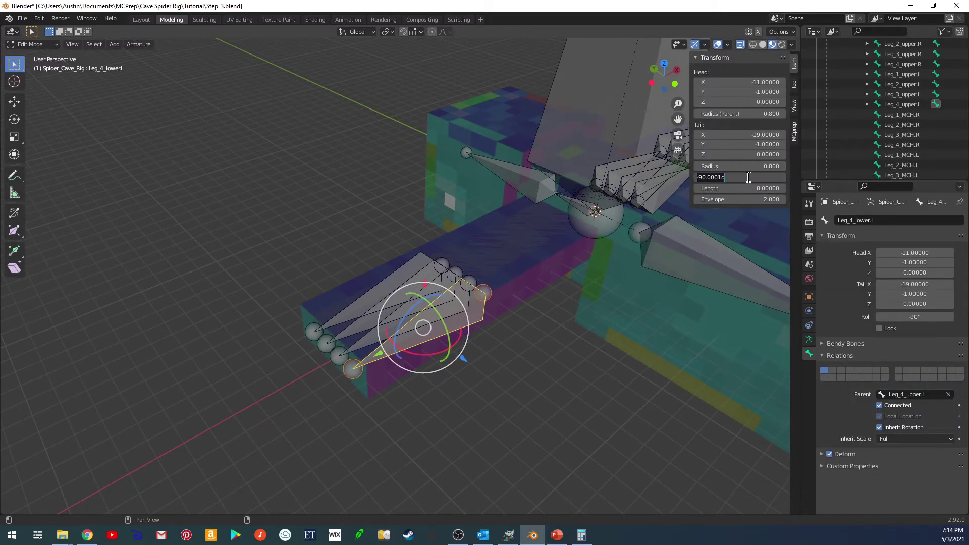
pyautogui.write('180')
pyautogui.press('Return')
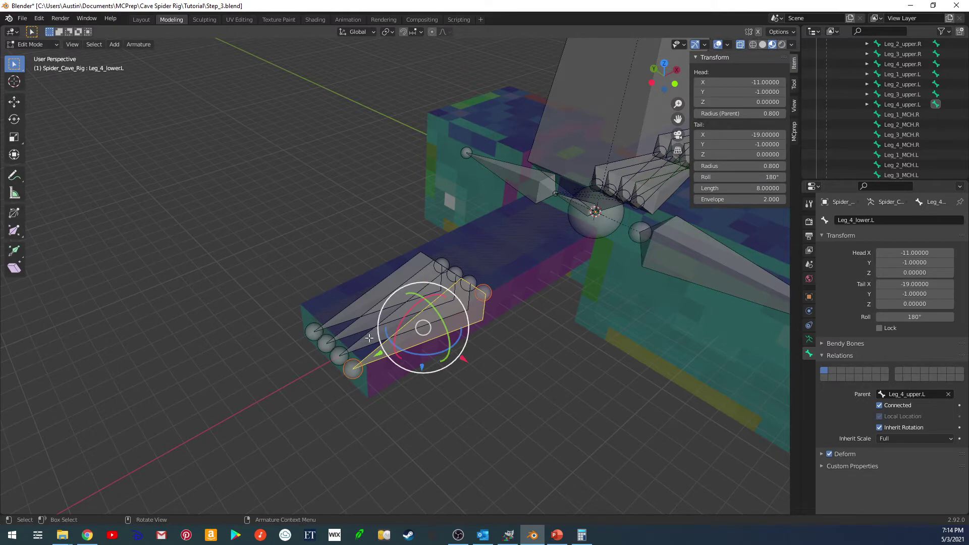
# - Set the roll of Leg_3_lower.L and Leg_2_lower.L to 180°
pyautogui.click(423, 328)
pyautogui.click(401, 332)
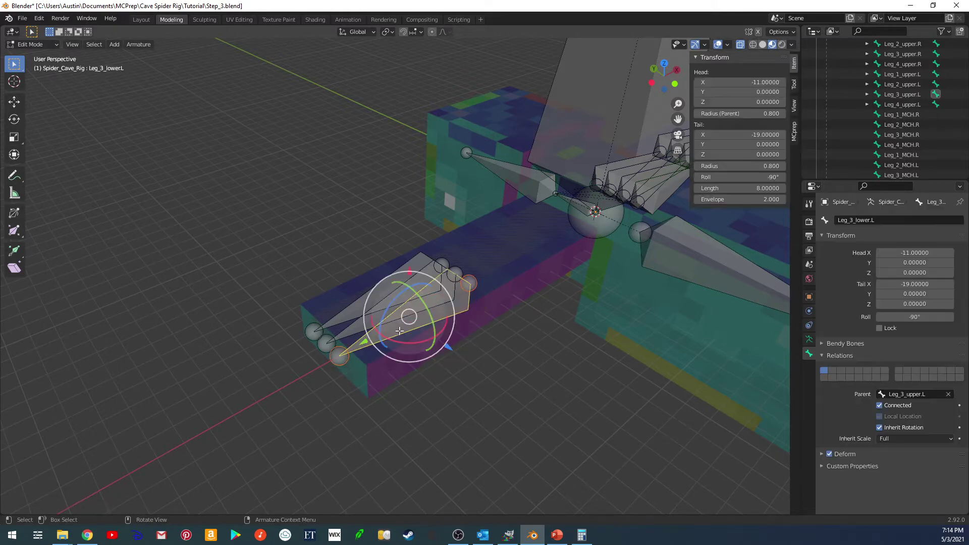
pyautogui.click(747, 177)
pyautogui.write('180')
pyautogui.press('Return')
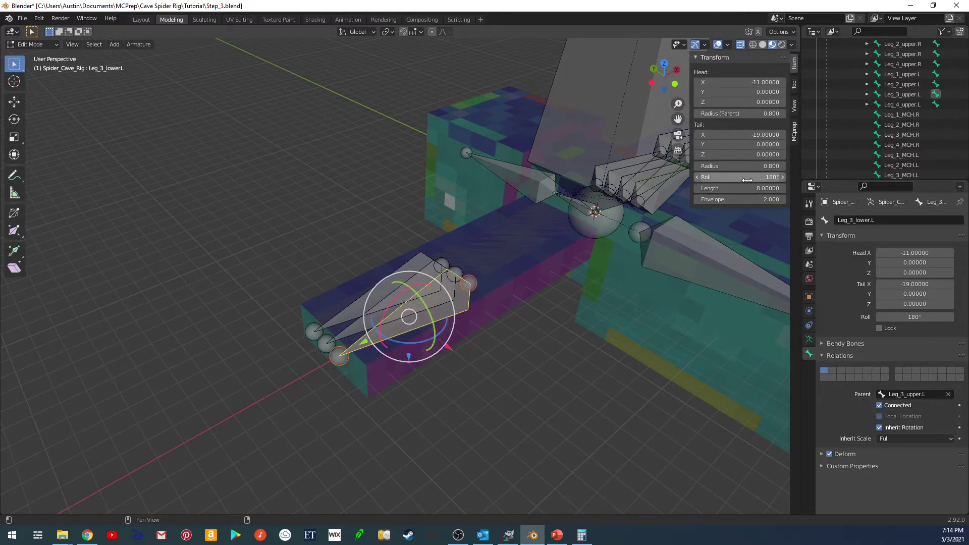
pyautogui.click(392, 284)
pyautogui.click(394, 320)
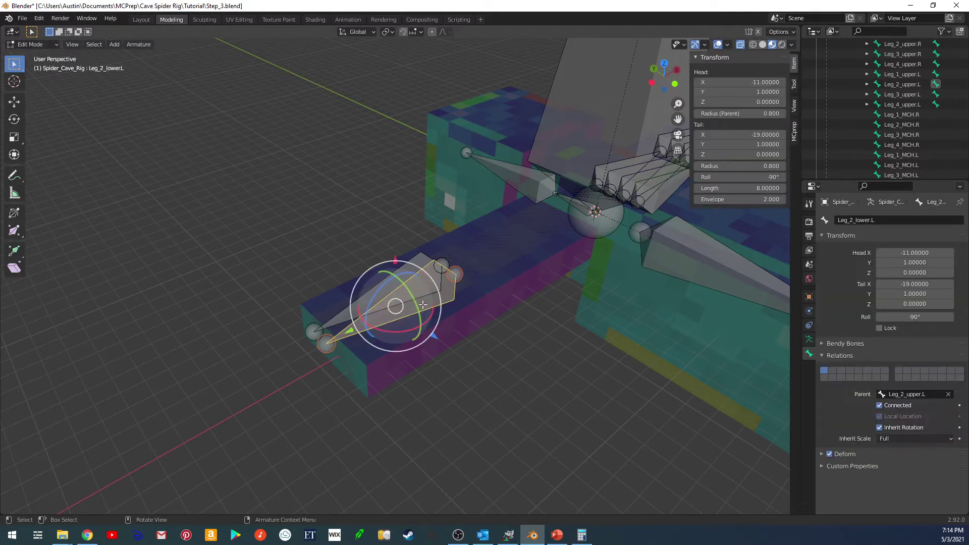
pyautogui.click(745, 176)
pyautogui.write('180')
pyautogui.press('Return')
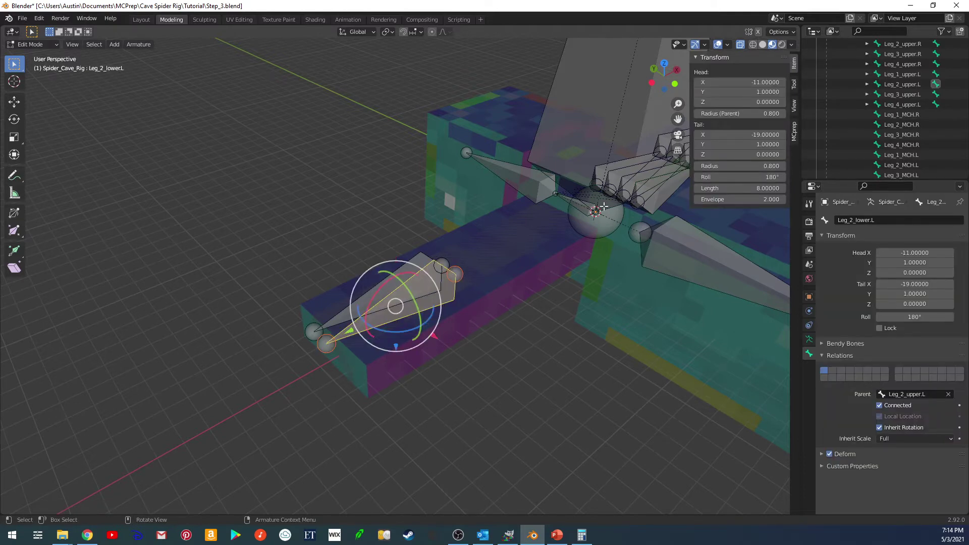
# - Set the Leg_1_lower.L bone's roll to 180°
pyautogui.click(318, 271)
pyautogui.click(362, 305)
pyautogui.click(746, 176)
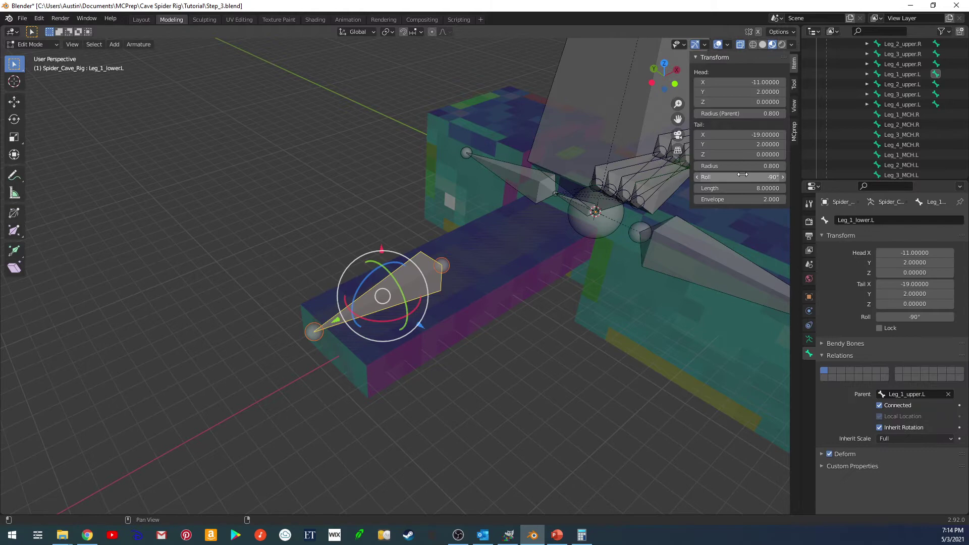
pyautogui.write('180')
pyautogui.press('Return')
# - Hide Leg_1_lower.L, then unhide all hidden leg bones with Alt+H
pyautogui.press('h')
pyautogui.hotkey('alt', 'h')
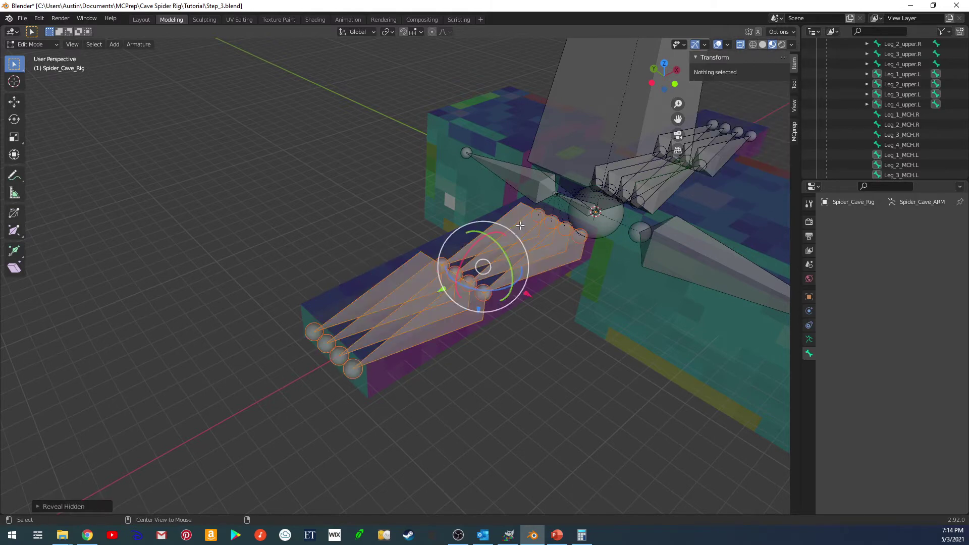
pyautogui.moveTo(521, 226); pyautogui.dragTo(522, 274, button='middle')
# - Select the Head_CTL bone and switch the armature into Pose Mode
pyautogui.click(531, 305)
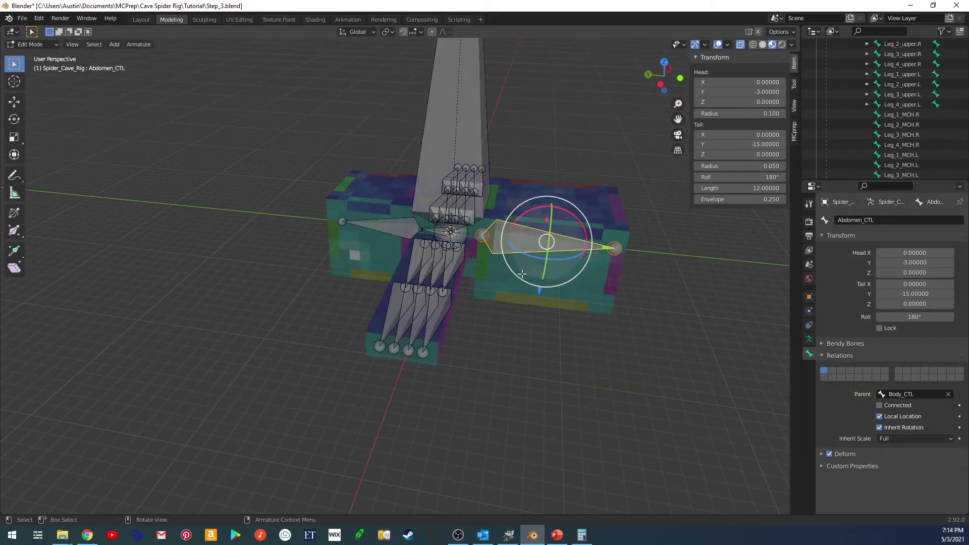
pyautogui.click(401, 228)
pyautogui.moveTo(401, 228); pyautogui.dragTo(579, 277, button='middle')
pyautogui.hotkey('ctrl', 'Tab')
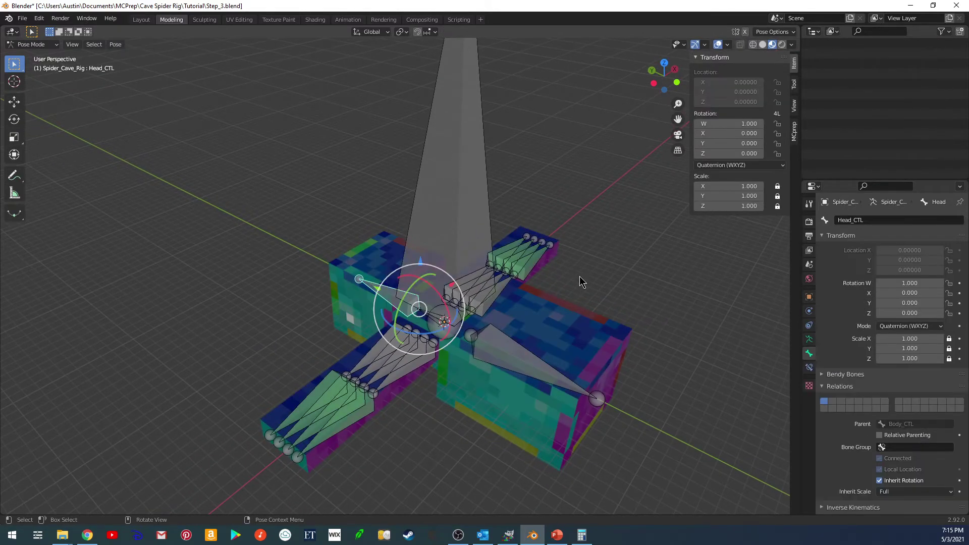
pyautogui.moveTo(529, 299); pyautogui.dragTo(537, 222, button='middle')
# - Switch the rig to Object Mode and start editing the Spider_Cave_MSH mesh
pyautogui.press('h')
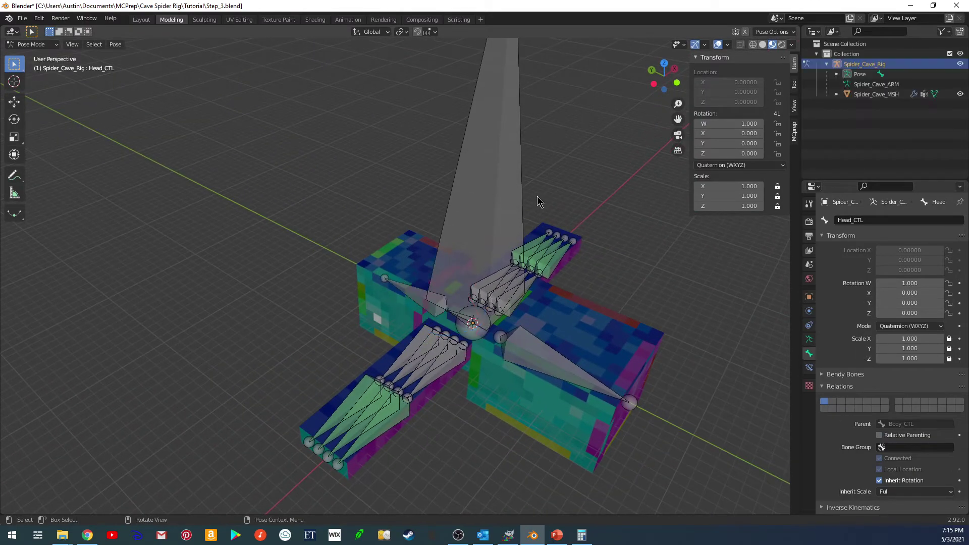
pyautogui.hotkey('ctrl', 'Tab')
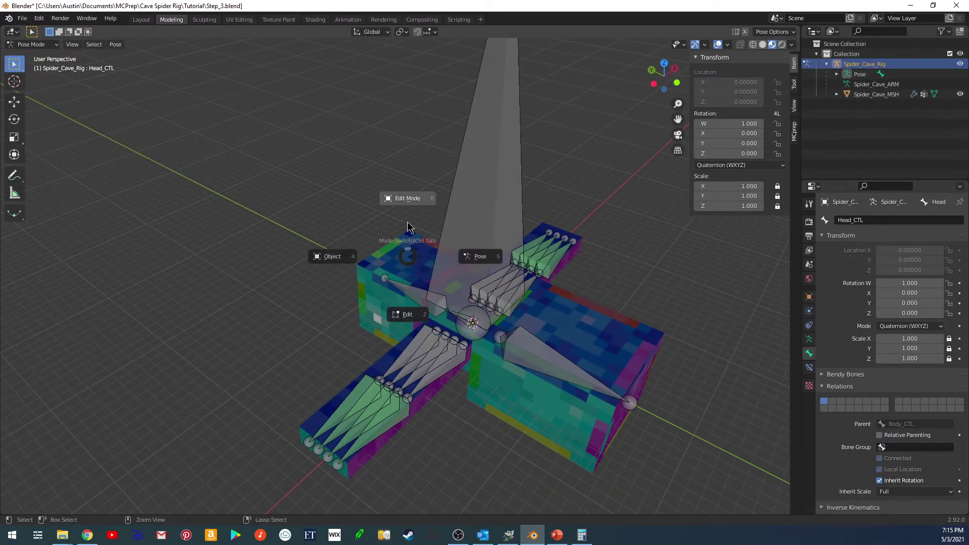
pyautogui.click(356, 260)
pyautogui.click(419, 262)
pyautogui.press('Tab')
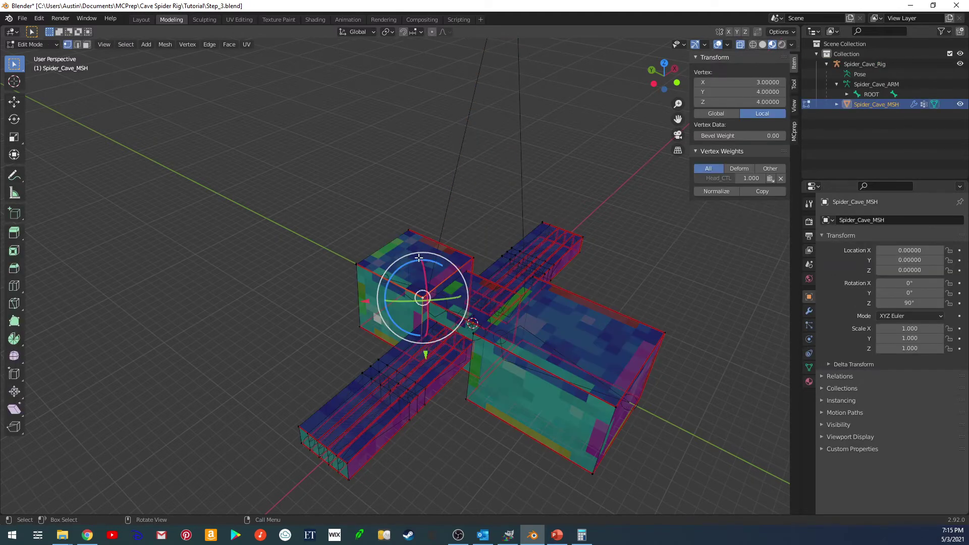
# - Set the Pivot Point to 3D Cursor and select the entire spider mesh
pyautogui.hotkey('ctrl', 'Tab')
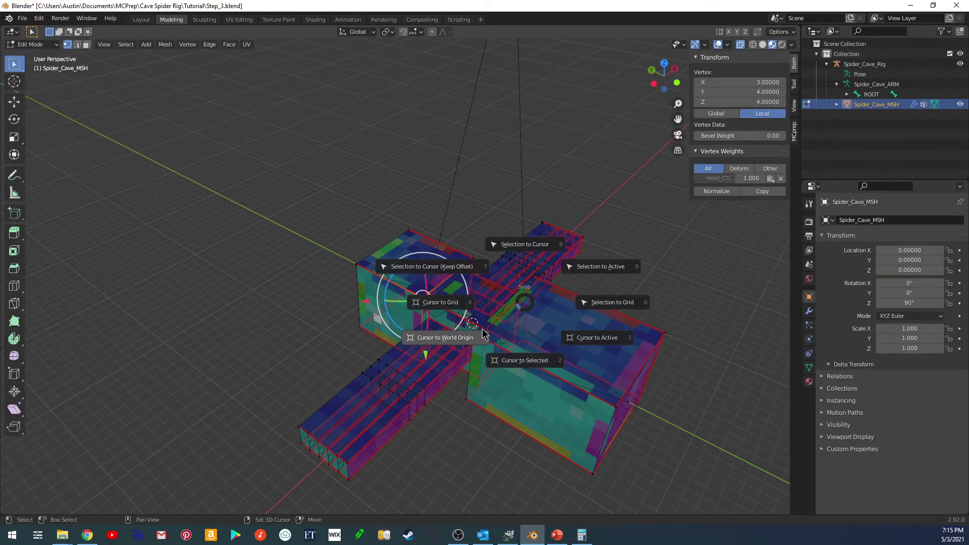
pyautogui.click(388, 33)
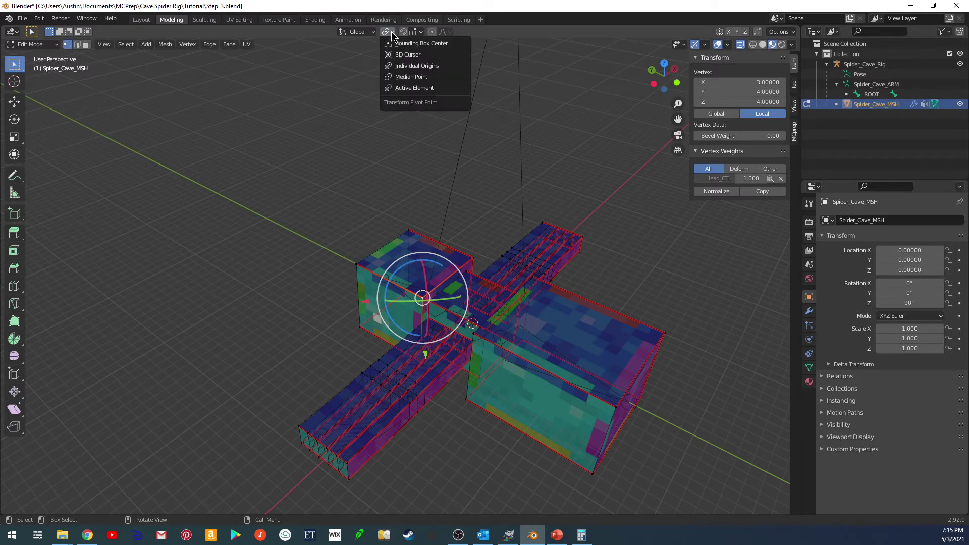
pyautogui.click(405, 55)
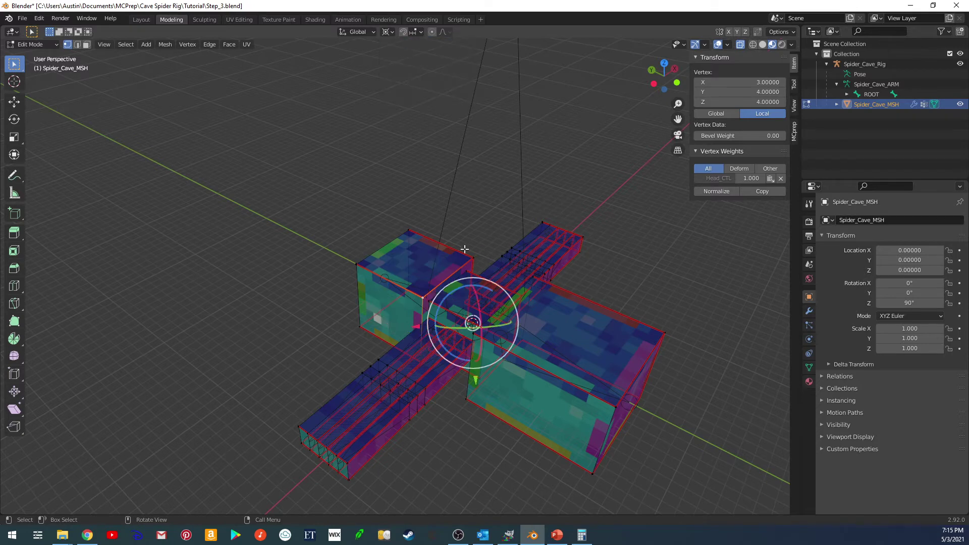
pyautogui.press('a')
pyautogui.click(480, 188)
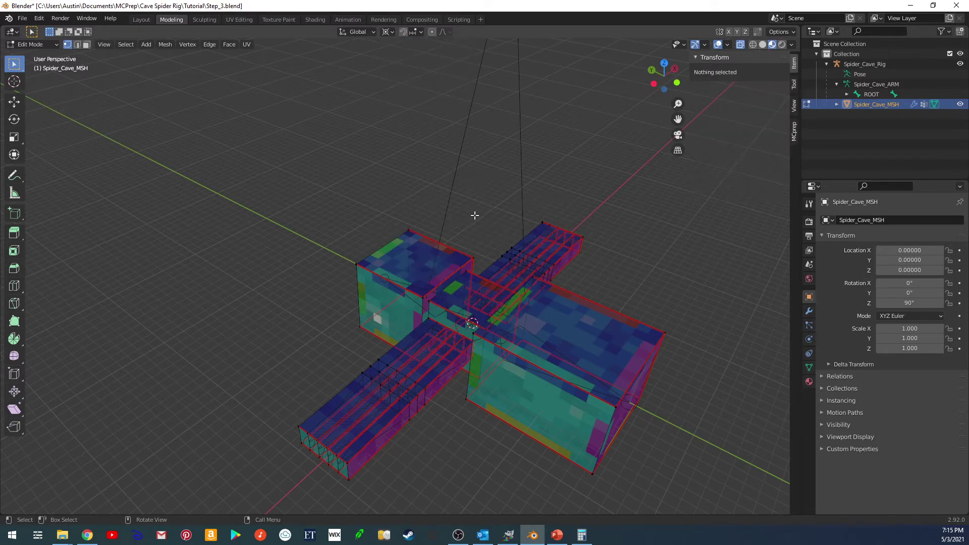
pyautogui.press('a')
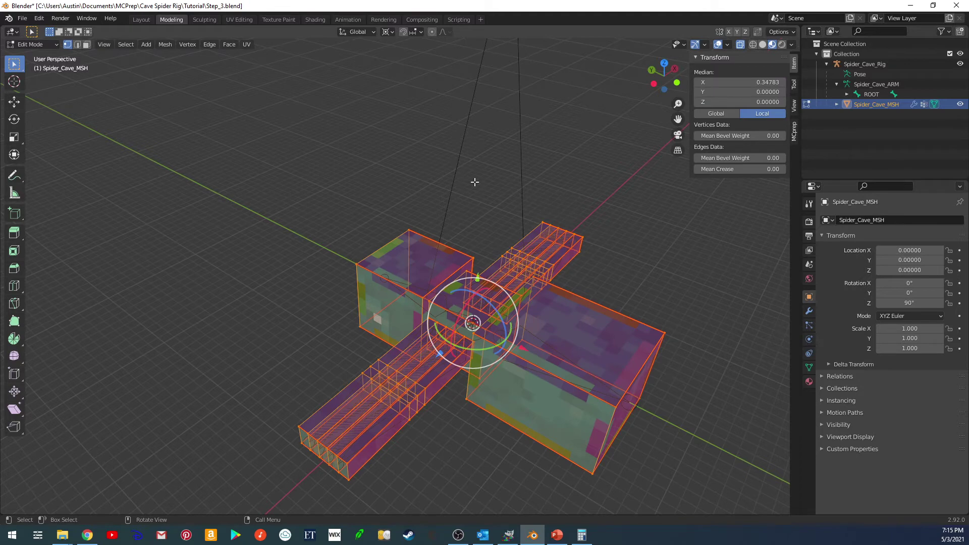
# - View the mesh from top orthographic and return it to Object Mode
pyautogui.moveTo(491, 188); pyautogui.dragTo(586, 428, button='middle')
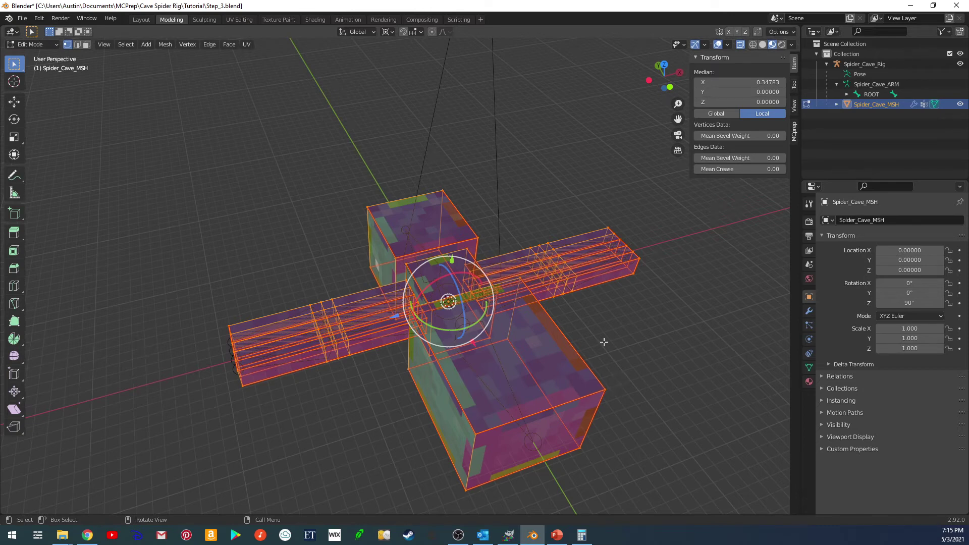
pyautogui.scroll(-2, 591, 332)
pyautogui.press('KP_7')
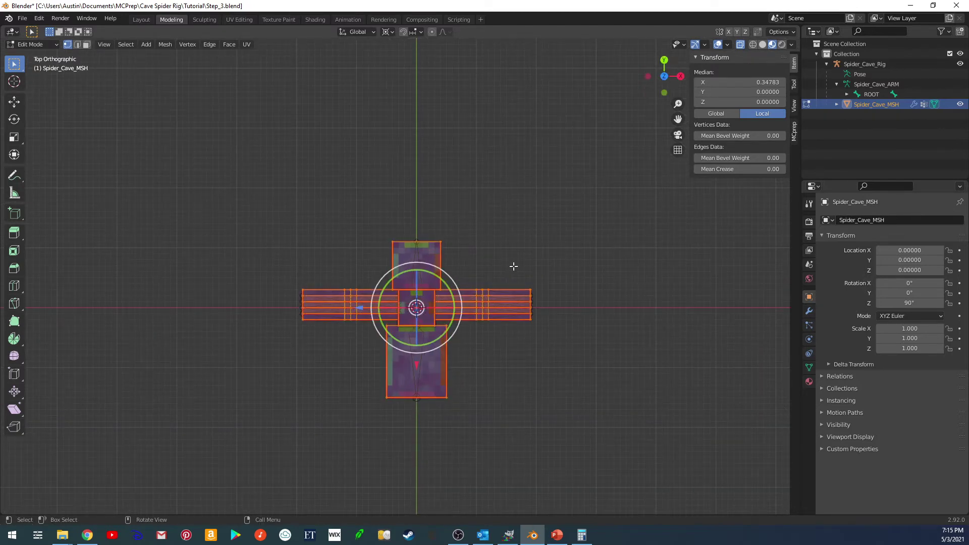
pyautogui.press('Tab')
# - Put the spider rig in Pose Mode and select the ROOT bone from a top view
pyautogui.moveTo(514, 269); pyautogui.dragTo(467, 222, button='middle')
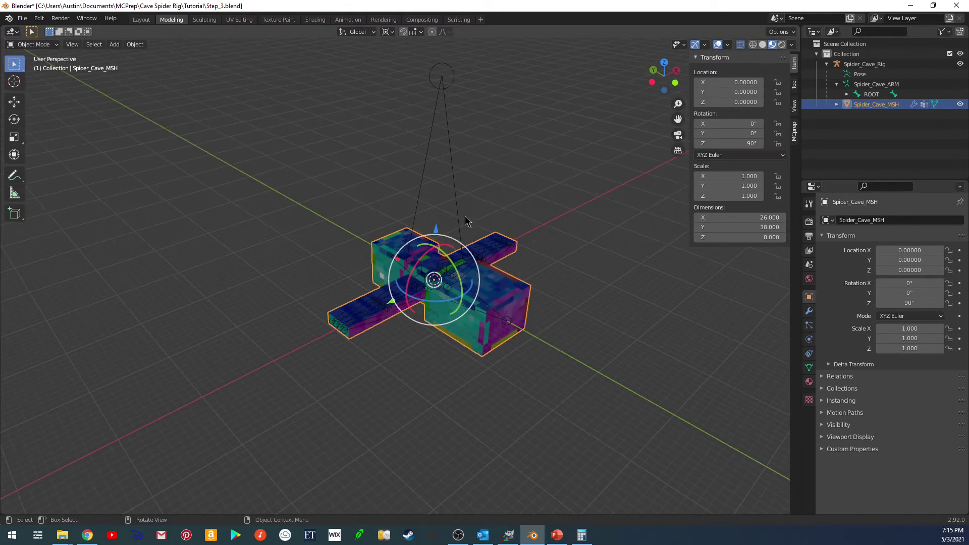
pyautogui.click(454, 212)
pyautogui.hotkey('ctrl', 'Tab')
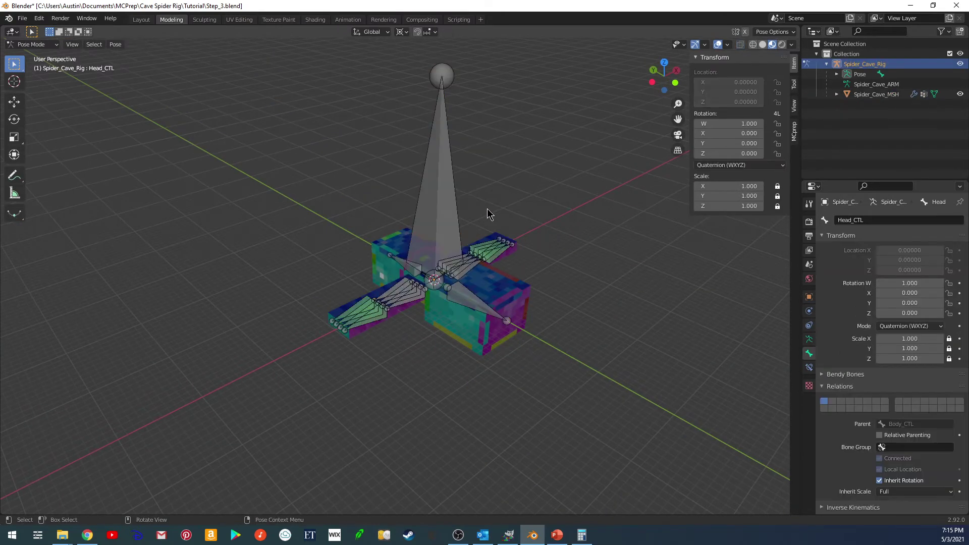
pyautogui.press('KP_7')
pyautogui.click(432, 306)
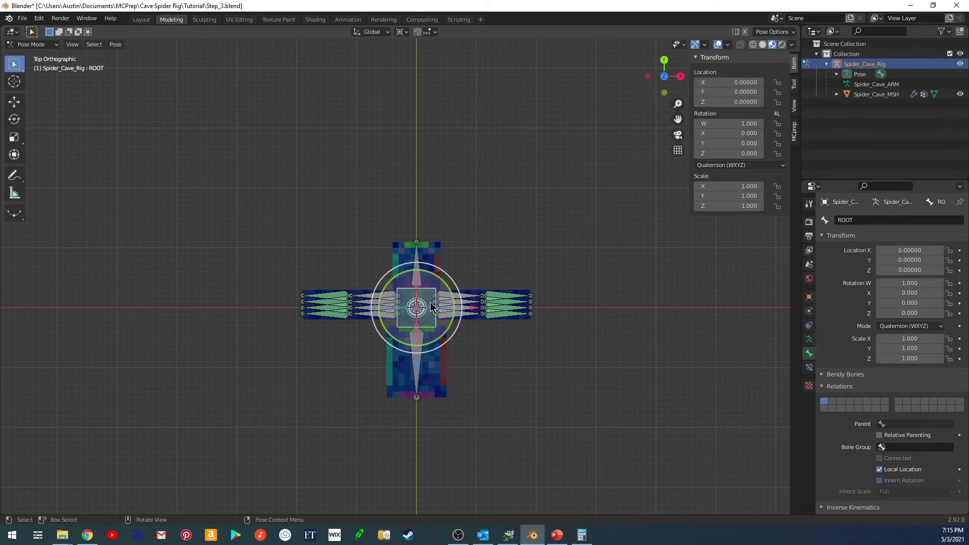
pyautogui.scroll(4, 435, 307)
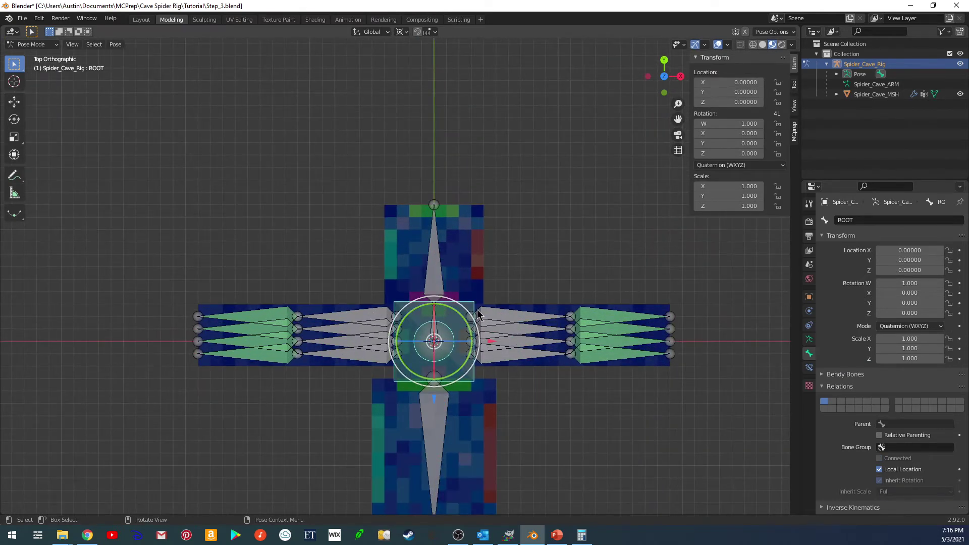
# - Set the ROOT bone's X, Y and Z scale to 1/16
pyautogui.click(719, 189)
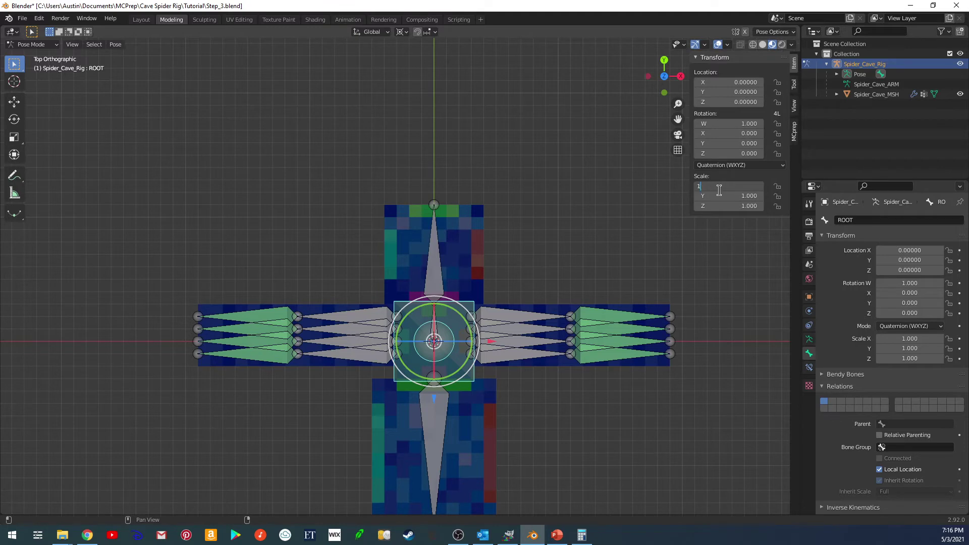
pyautogui.write('1/16')
pyautogui.press('Return')
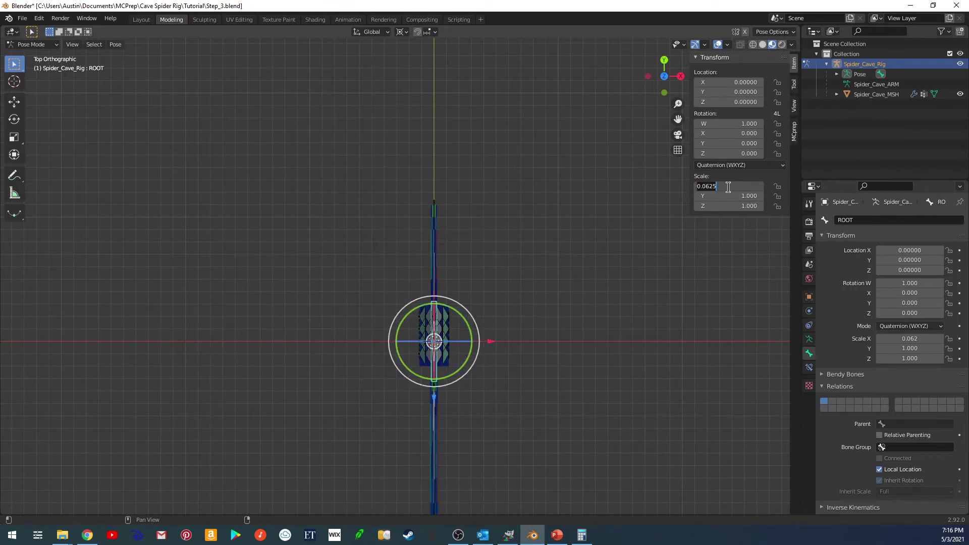
pyautogui.click(729, 197)
pyautogui.write('1/16')
pyautogui.press('Return')
pyautogui.click(727, 205)
pyautogui.write('1/16')
pyautogui.press('Return')
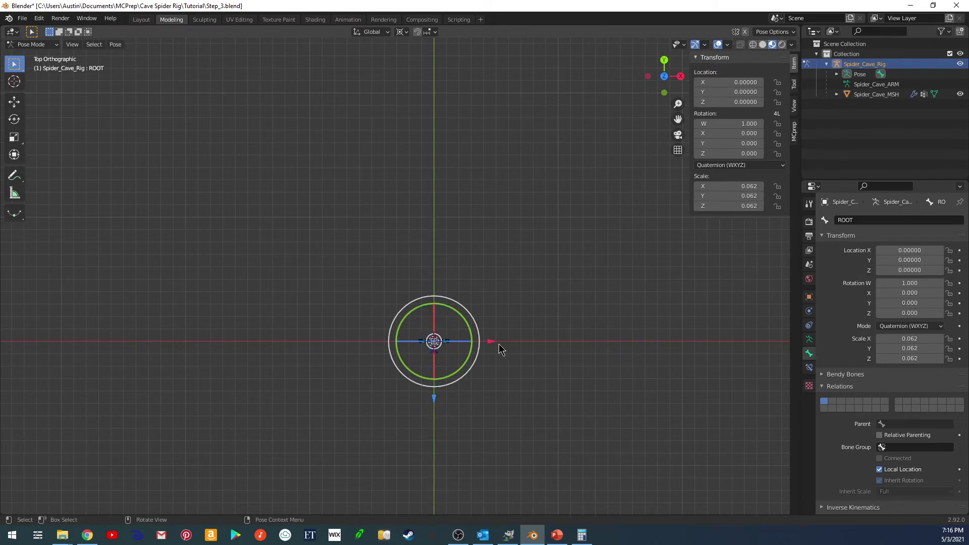
pyautogui.moveTo(498, 346)
pyautogui.keyDown('shift'); pyautogui.mouseDown(button='middle')
pyautogui.moveTo(511, 396)
pyautogui.moveTo(392, 174)
pyautogui.moveTo(429, 257)
pyautogui.mouseUp(button='middle'); pyautogui.keyUp('shift')
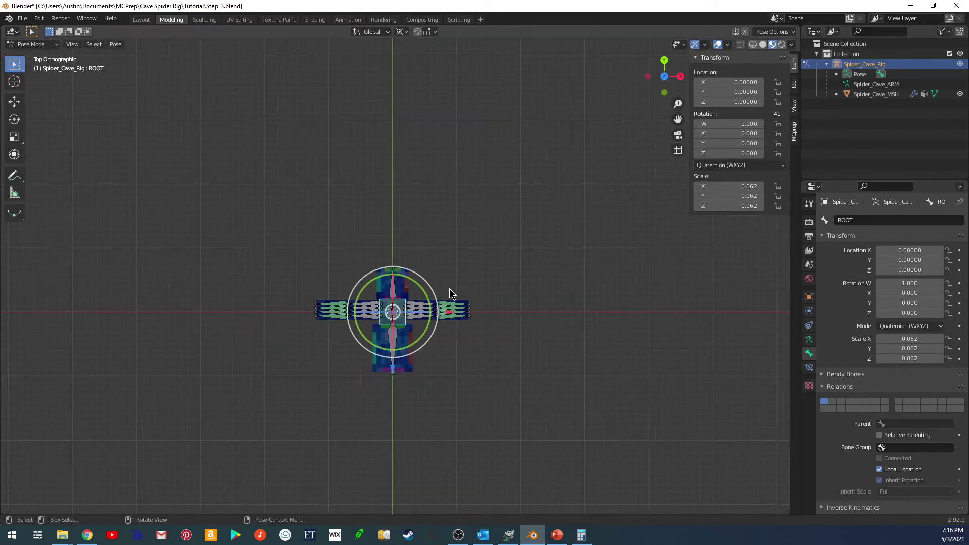
# - Move the ROOT bone, then correct its X, Y and Z scale to 0.050
pyautogui.press('g')
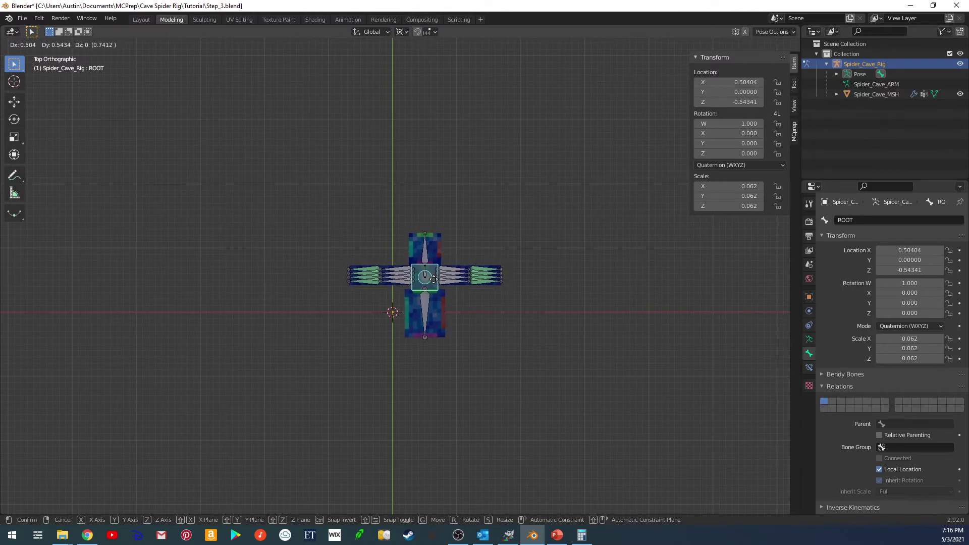
pyautogui.click(433, 279)
pyautogui.doubleClick(732, 186)
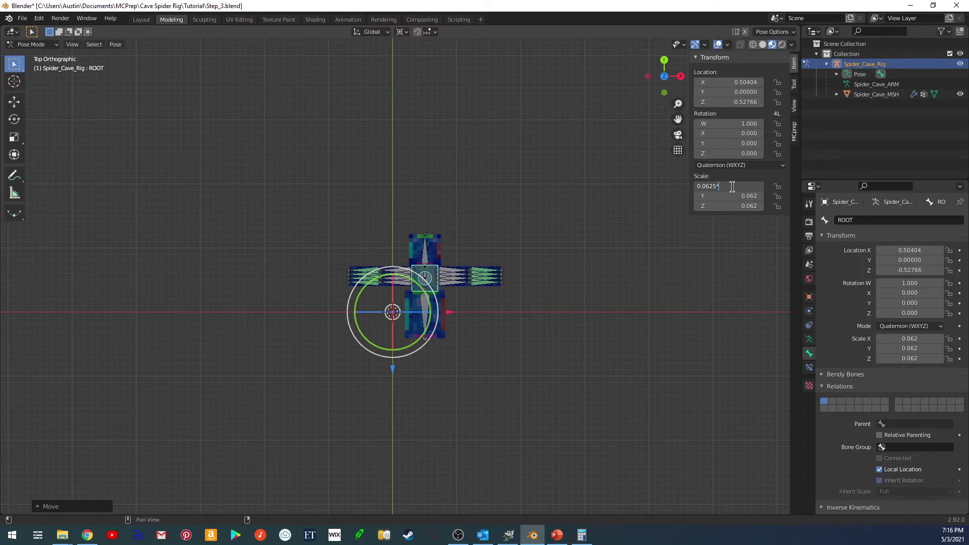
pyautogui.press('Return')
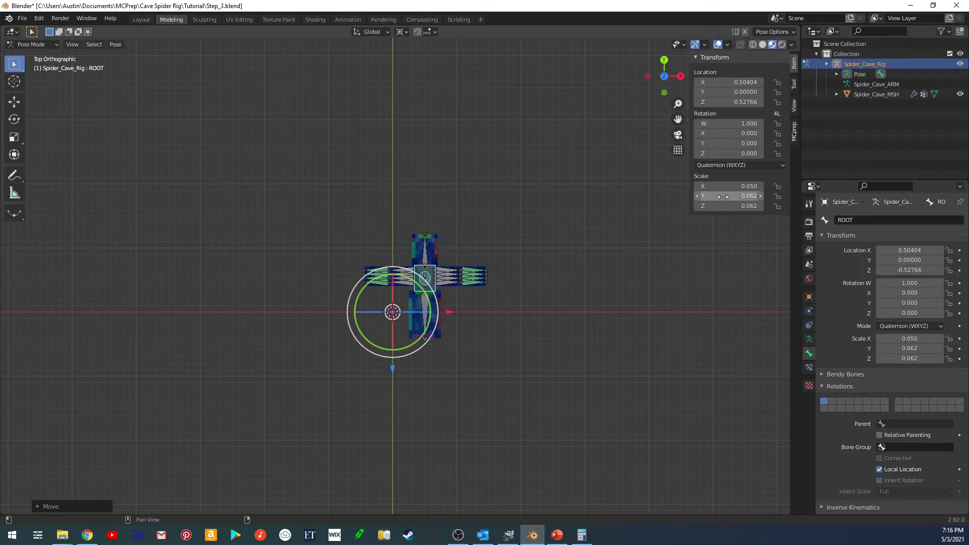
pyautogui.doubleClick(723, 197)
pyautogui.write('.0625')
pyautogui.press('Return')
pyautogui.doubleClick(726, 207)
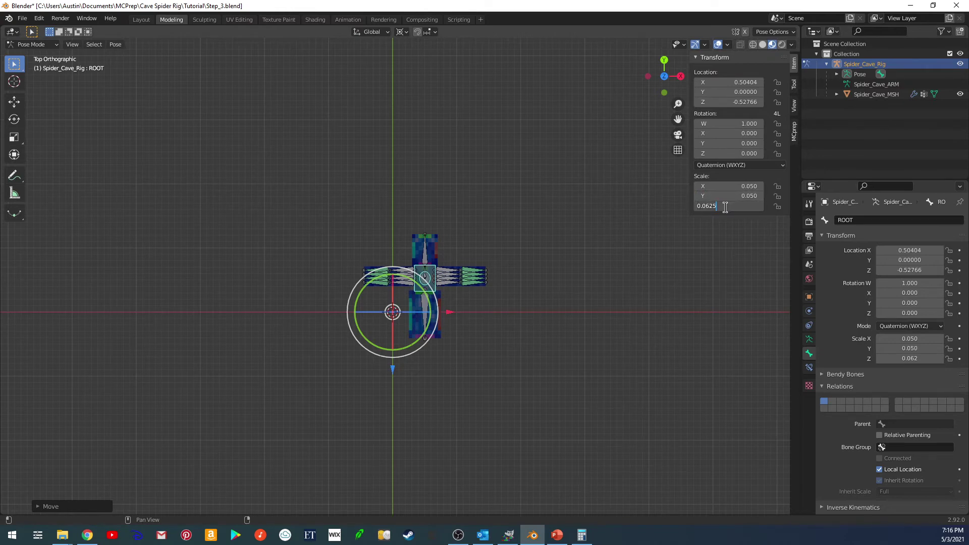
pyautogui.moveTo(717, 207); pyautogui.dragTo(707, 208)
pyautogui.write('5')
pyautogui.press('Return')
# - Reset the ROOT bone to location 0, 0, 0 and pose scale 1
pyautogui.keyDown('ctrl'); pyautogui.scroll(2, 555, 265); pyautogui.keyUp('ctrl')
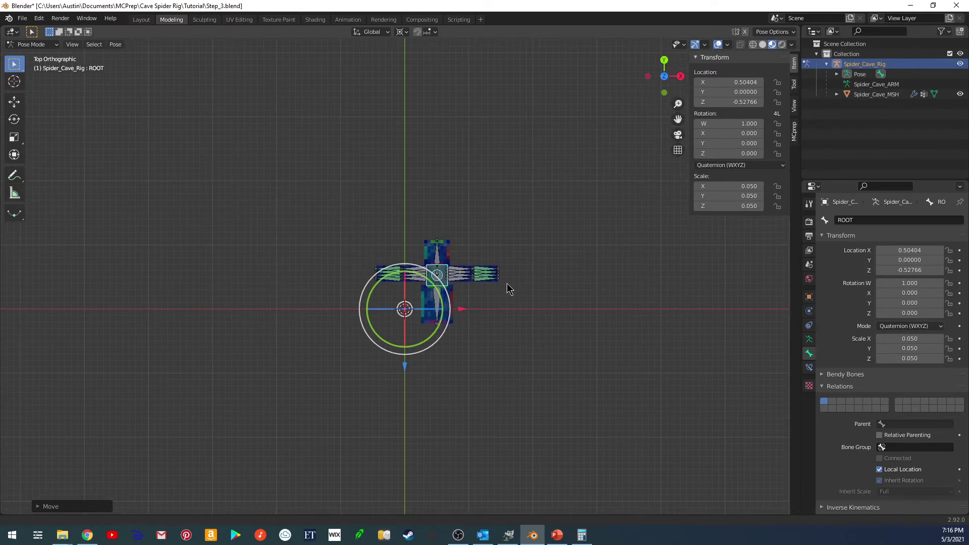
pyautogui.keyDown('shift'); pyautogui.scroll(2, 507, 283); pyautogui.keyUp('shift')
pyautogui.press('r')
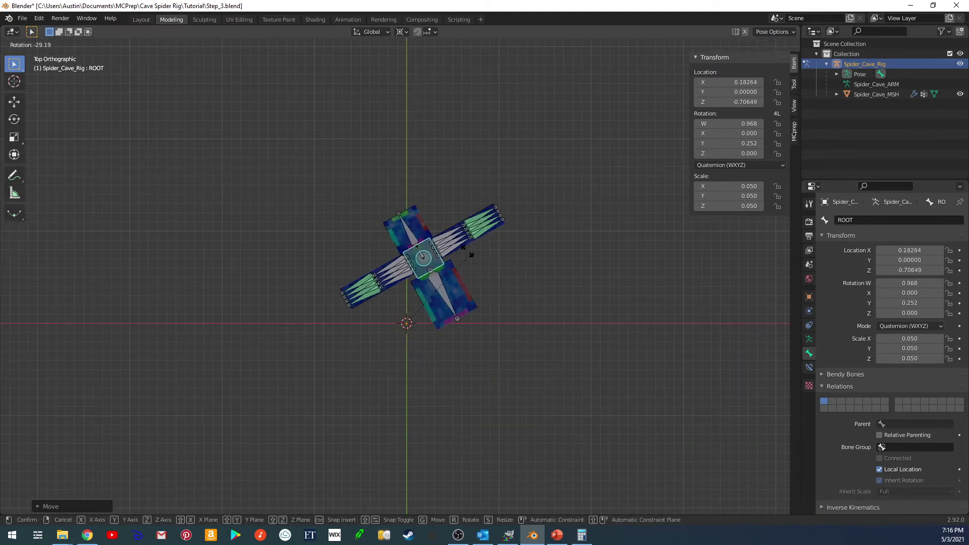
pyautogui.rightClick(478, 307)
pyautogui.hotkey('alt', 'g')
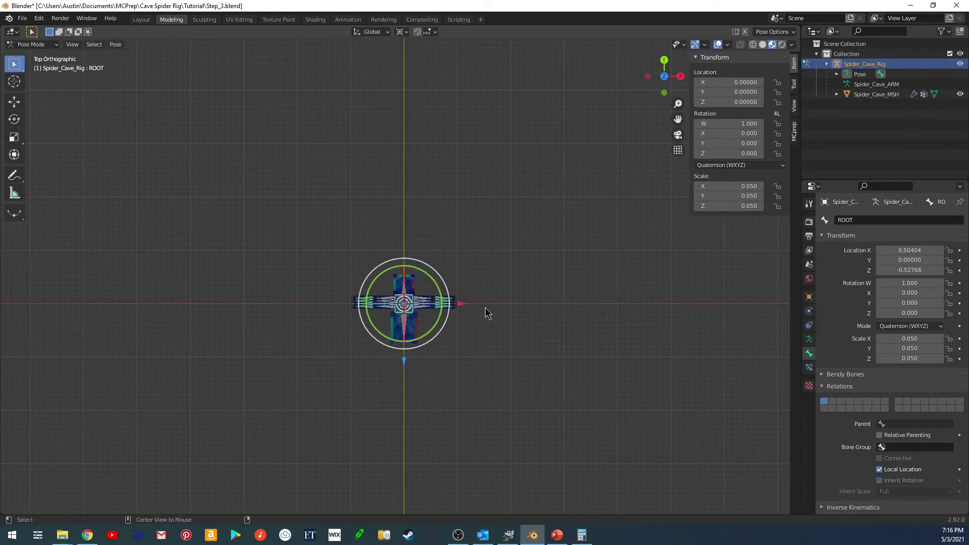
pyautogui.hotkey('alt', 's')
# - Return the rig to Object Mode and select the Spider_Cave_MSH mesh
pyautogui.scroll(-6, 486, 307)
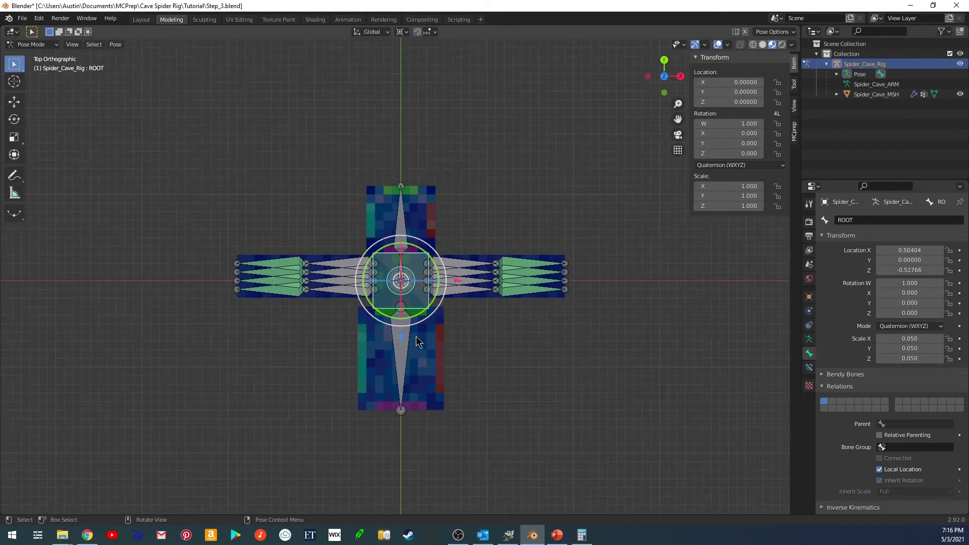
pyautogui.moveTo(445, 293); pyautogui.dragTo(380, 245, button='middle')
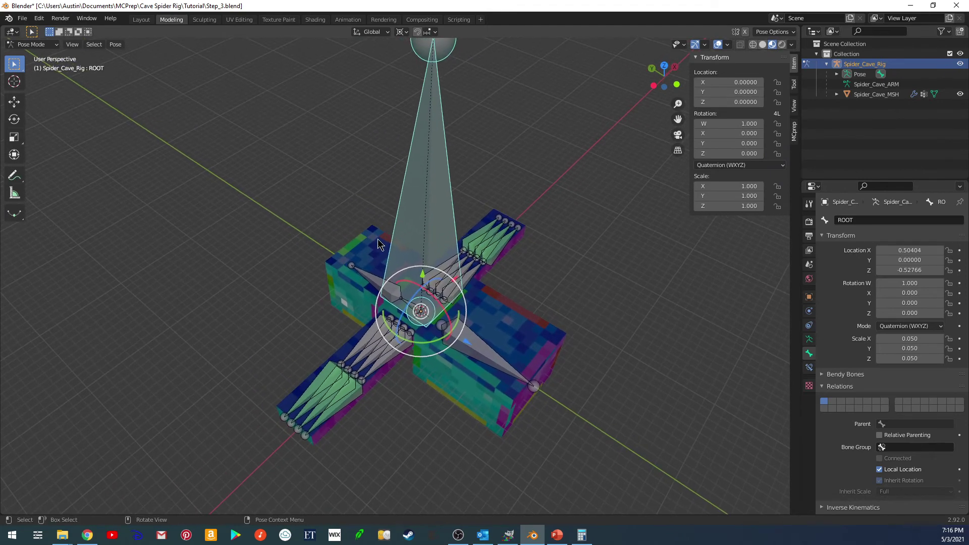
pyautogui.hotkey('ctrl', 'Tab')
pyautogui.click(374, 245)
pyautogui.click(374, 248)
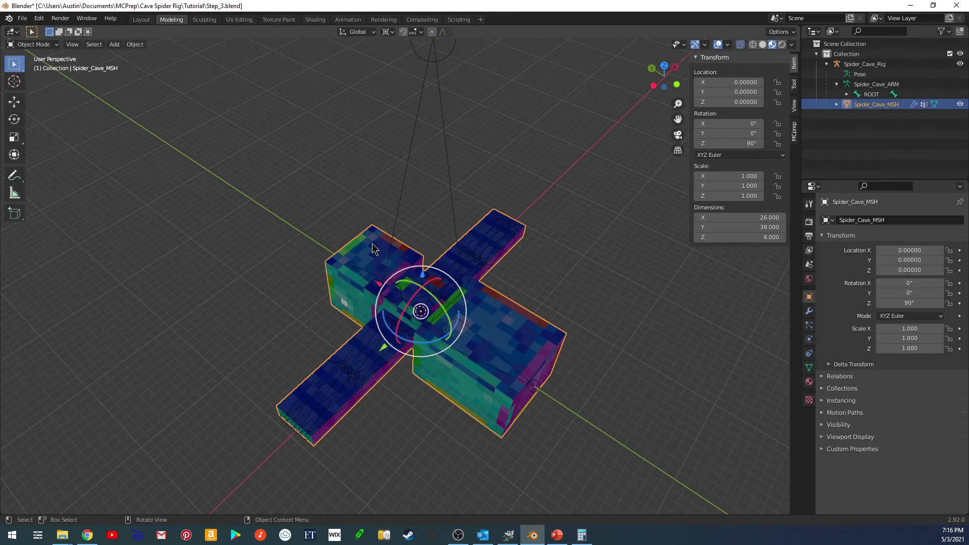
# - Scale the mesh geometry by 0.05 in Edit Mode, then go back to Object Mode
pyautogui.press('Tab')
pyautogui.moveTo(369, 243); pyautogui.dragTo(545, 281, button='middle')
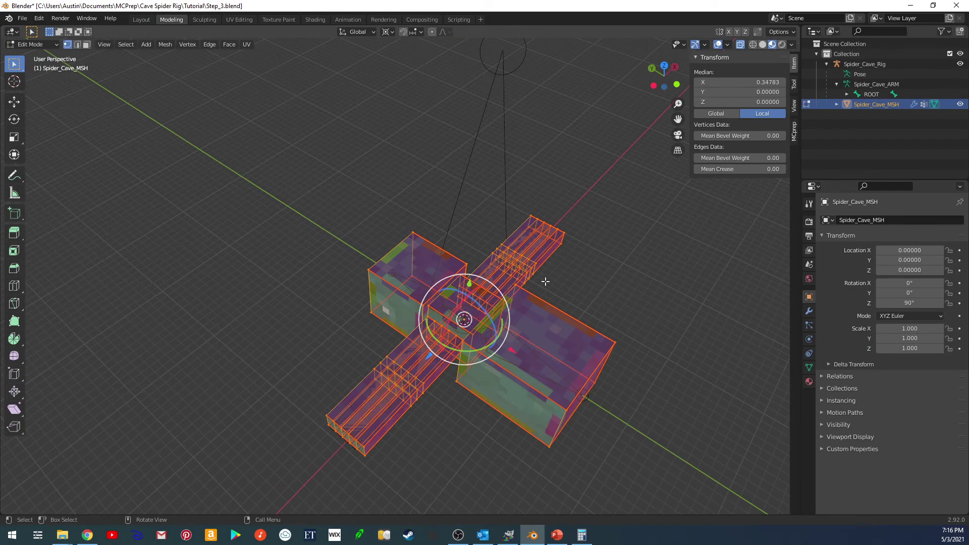
pyautogui.write('s.05')
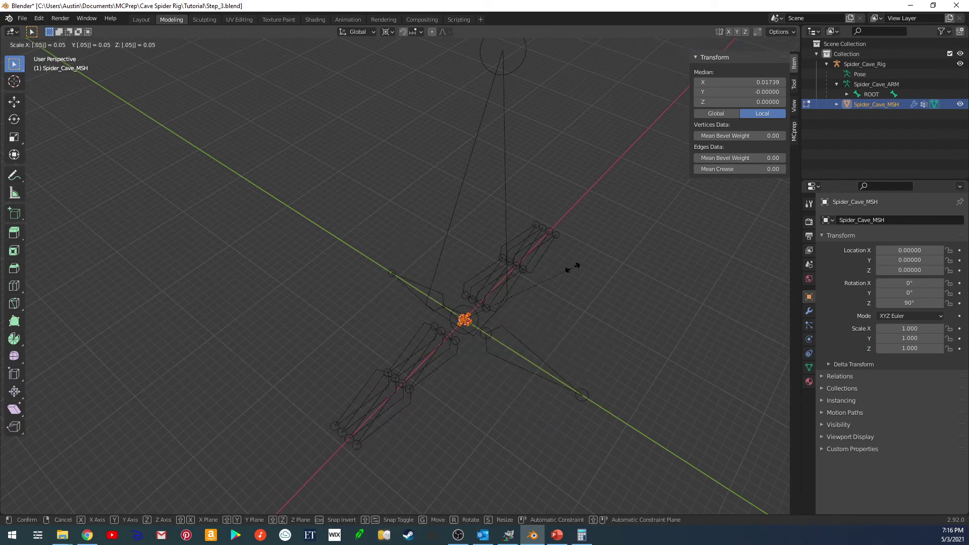
pyautogui.press('Return')
pyautogui.scroll(6, 479, 305)
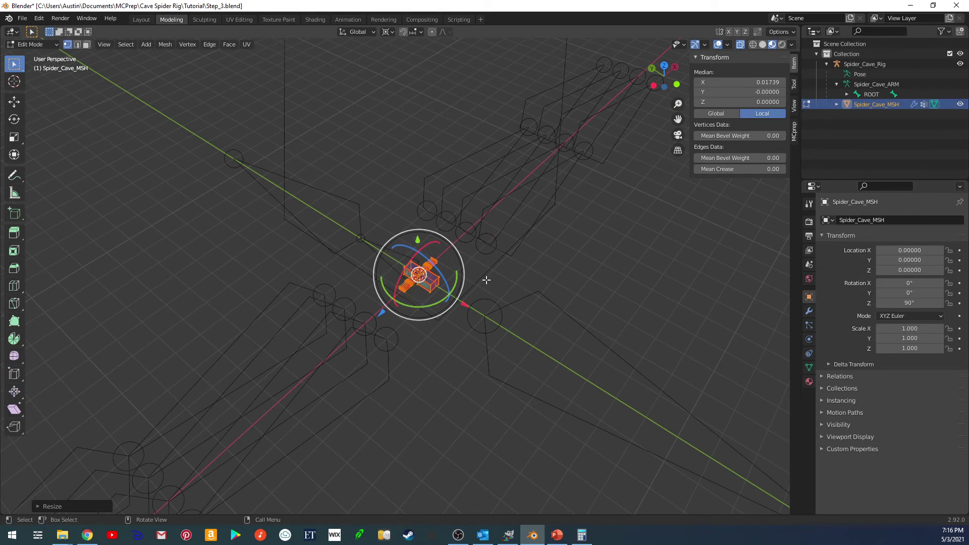
pyautogui.press('Tab')
# - Select all the armature's bones in Edit Mode and scale them by 0.05
pyautogui.click(500, 228)
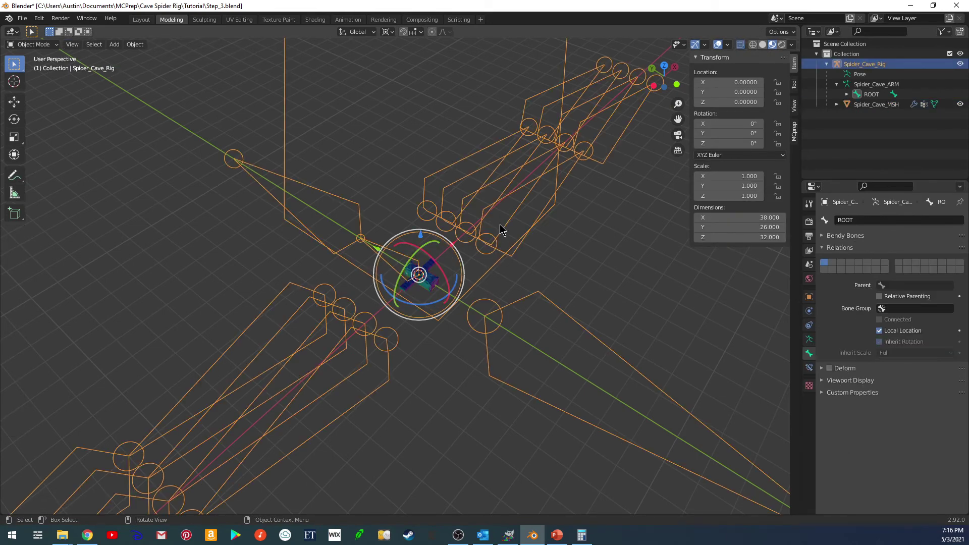
pyautogui.hotkey('ctrl', 'Tab')
pyautogui.hotkey('ctrl', 'Tab')
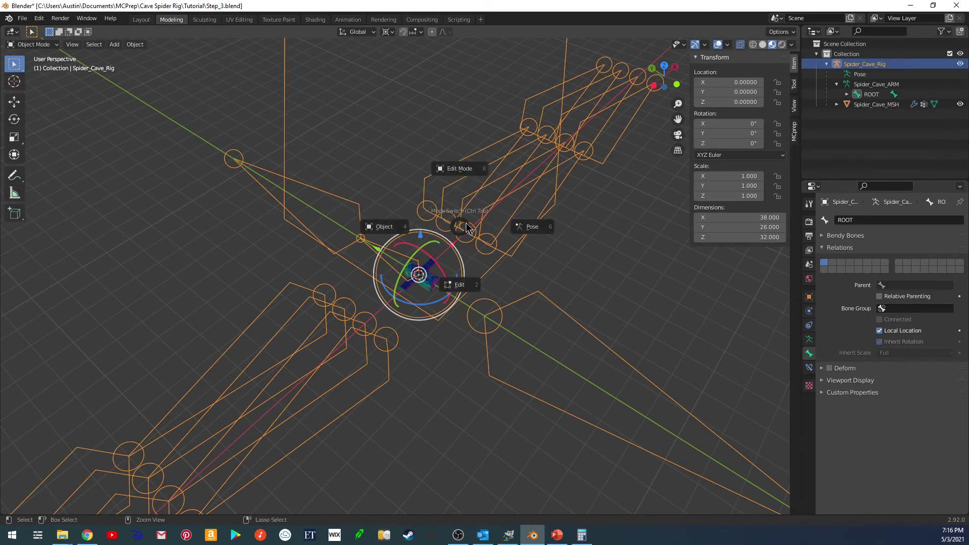
pyautogui.click(467, 188)
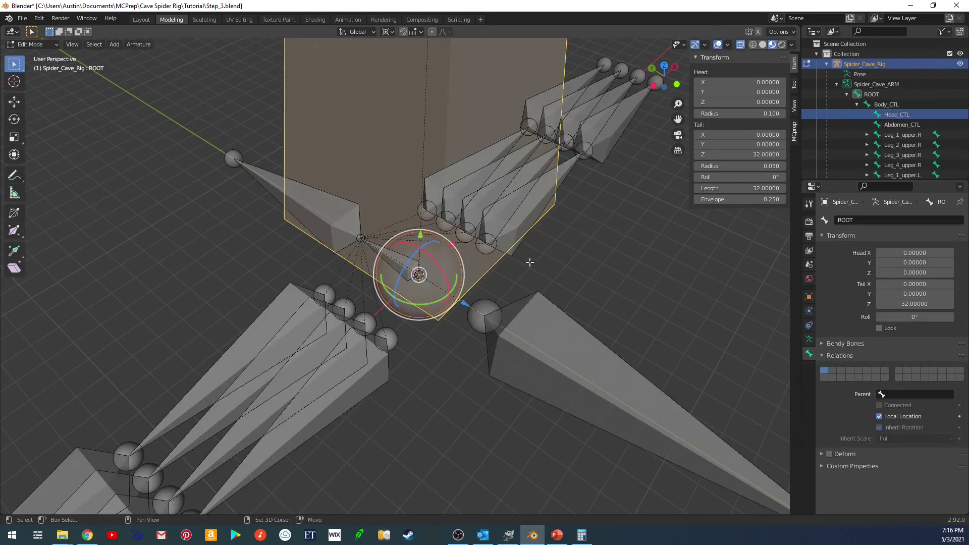
pyautogui.scroll(-5, 527, 262)
pyautogui.press('a')
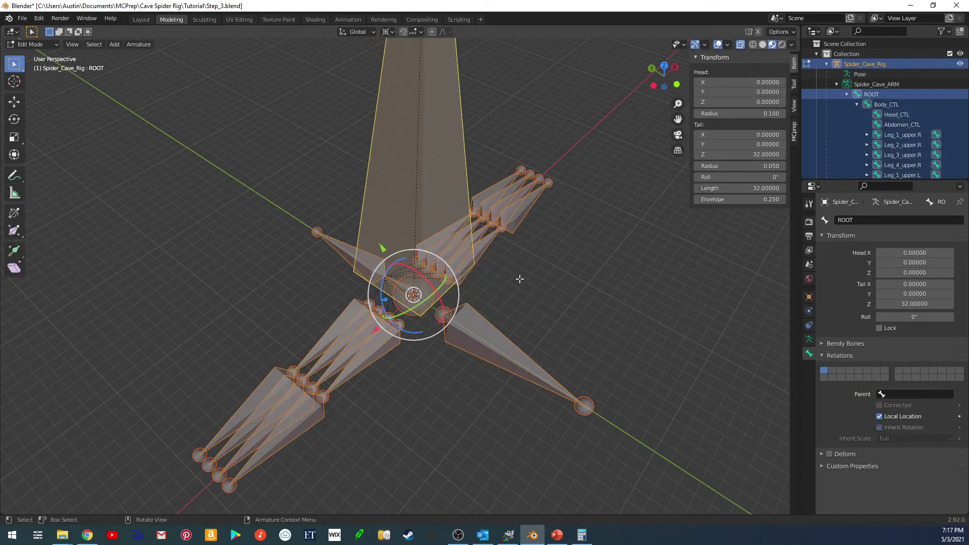
pyautogui.write('s.05')
pyautogui.press('Return')
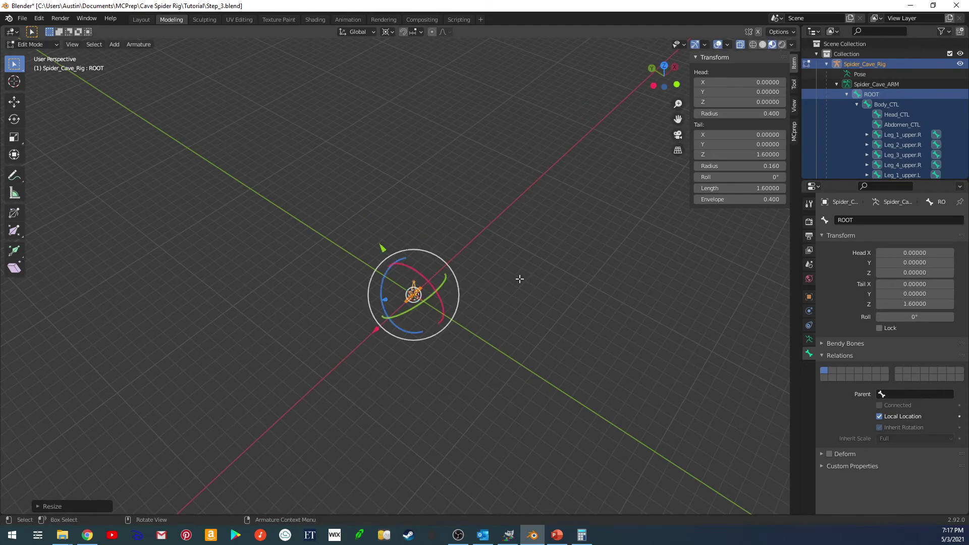
# - Toggle to Object Mode and back into bone editing, confirming ROOT length is now 1.6
pyautogui.scroll(5, 503, 310)
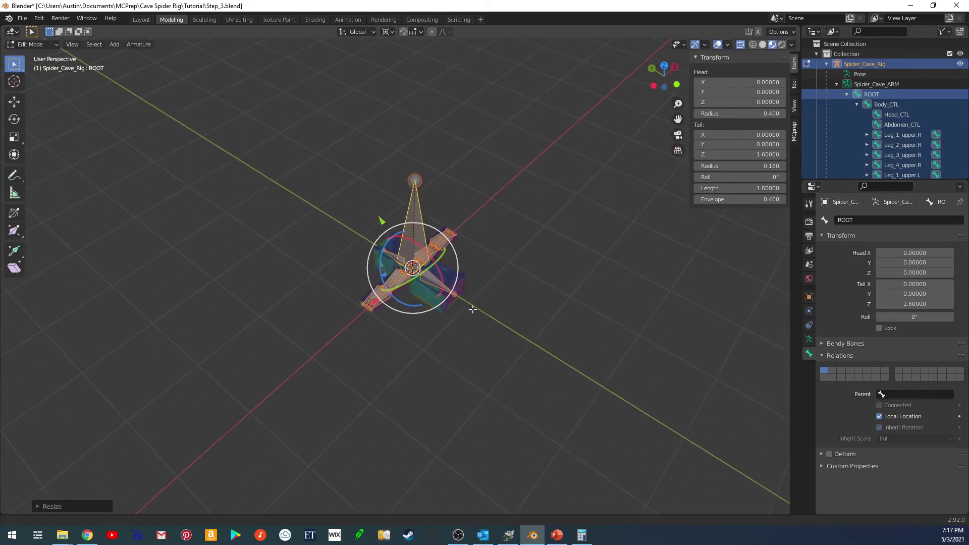
pyautogui.scroll(1, 497, 328)
pyautogui.press('Tab')
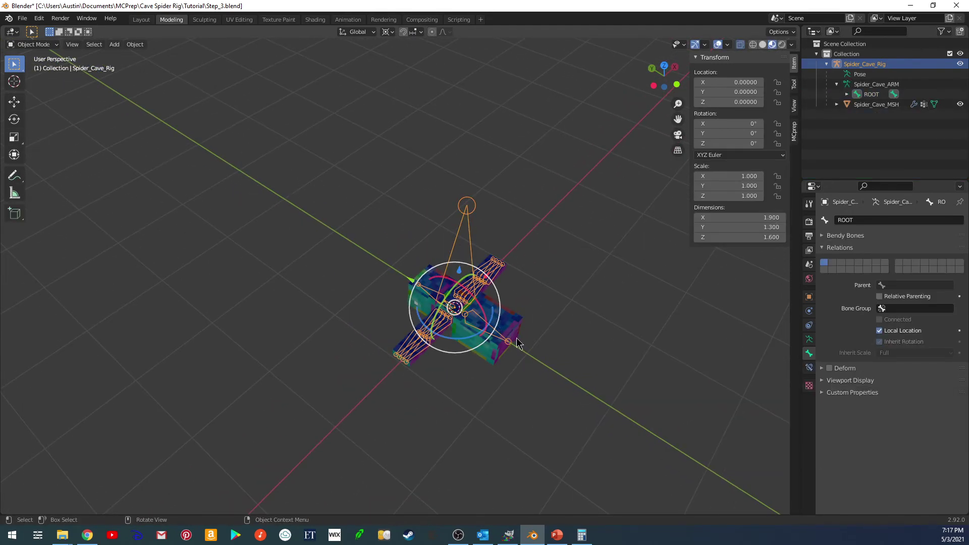
pyautogui.scroll(2, 510, 348)
pyautogui.moveTo(511, 364); pyautogui.dragTo(507, 331, button='middle')
pyautogui.press('Tab')
pyautogui.scroll(4, 507, 332)
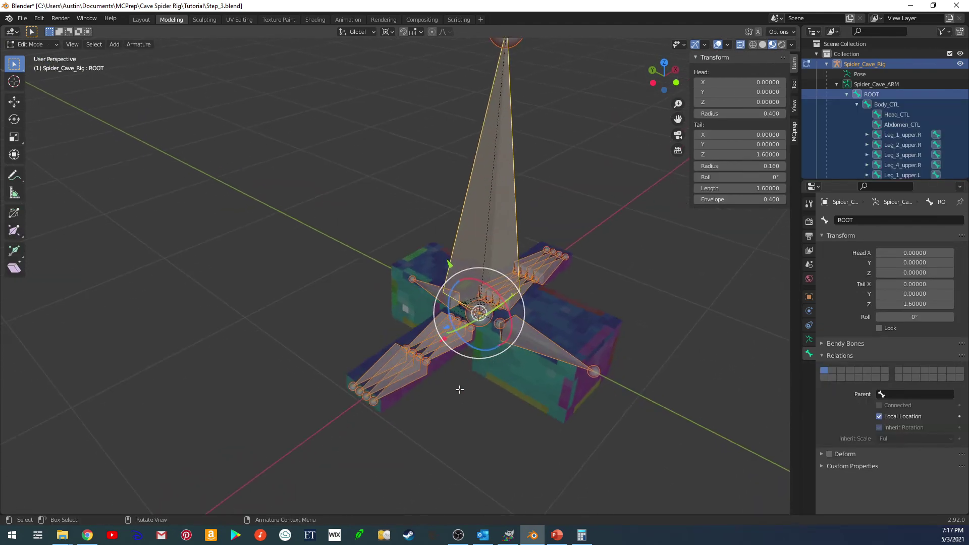
# - Deselect all bones and set the transform pivot point to Individual Origins
pyautogui.hotkey('alt', 'a')
pyautogui.click(455, 346)
pyautogui.scroll(2, 463, 345)
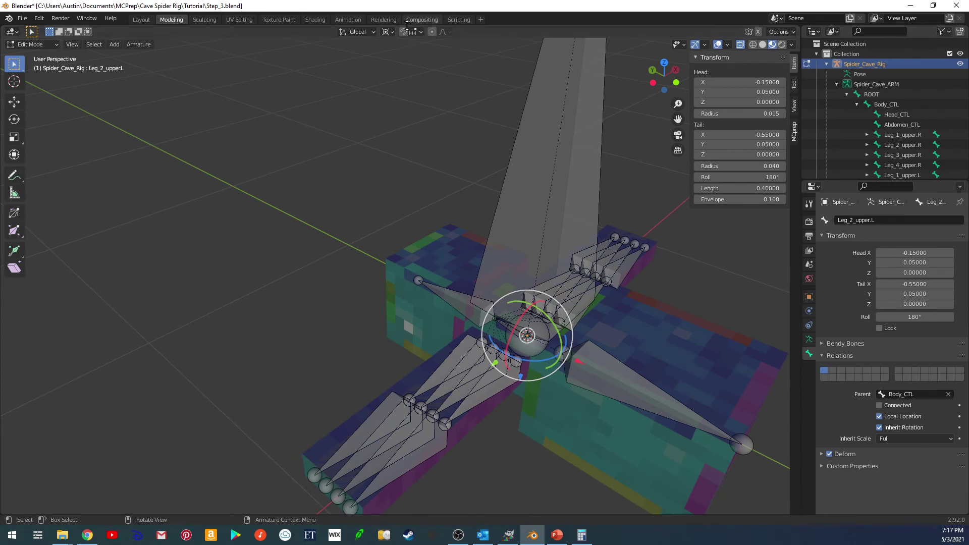
pyautogui.click(388, 32)
pyautogui.click(404, 66)
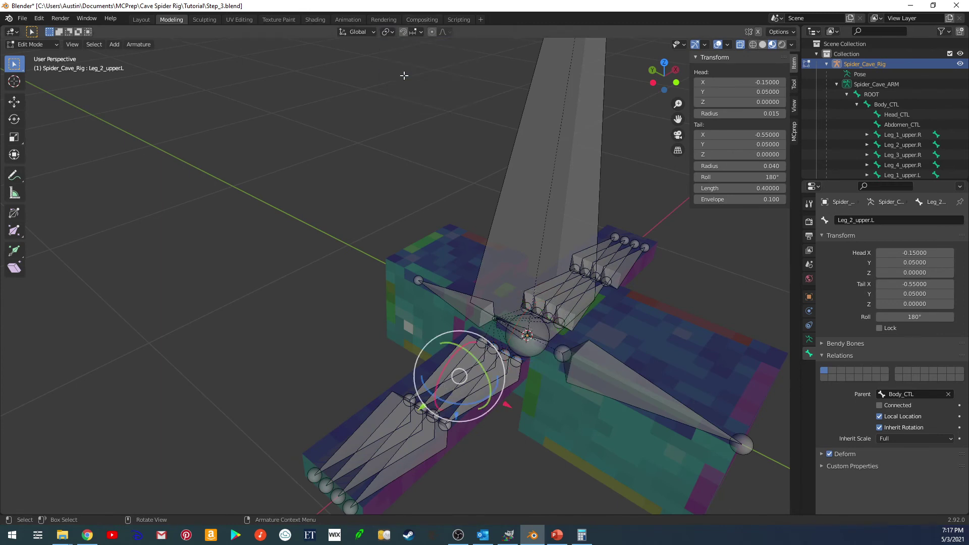
# - Check the roll of Leg_4_lower.R, Leg_1_upper.R and Leg_4_upper.R, then return to Object Mode
pyautogui.click(434, 376)
pyautogui.moveTo(434, 377); pyautogui.dragTo(535, 313, button='middle')
pyautogui.click(555, 274)
pyautogui.moveTo(555, 274); pyautogui.dragTo(402, 306, button='middle')
pyautogui.click(402, 307)
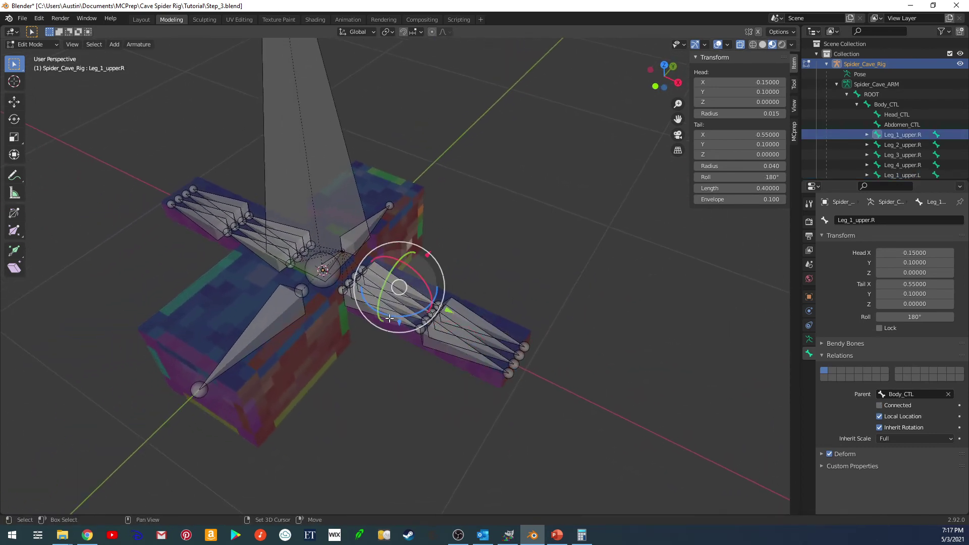
pyautogui.click(402, 310)
pyautogui.press('Tab')
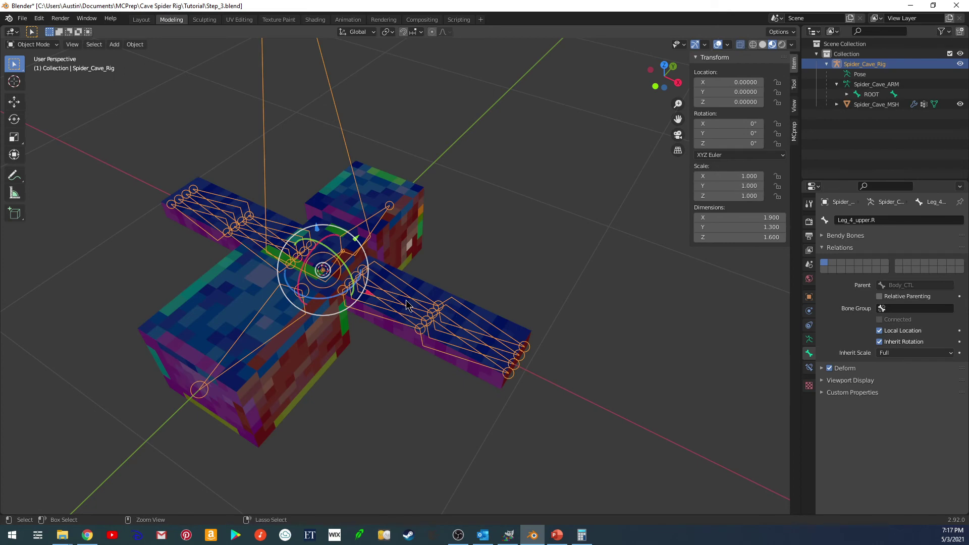
# - In Pose Mode, test-rotate Leg_4_lower.R around its local X axis, then cancel the bend
pyautogui.hotkey('ctrl', 'Tab')
pyautogui.click(455, 305)
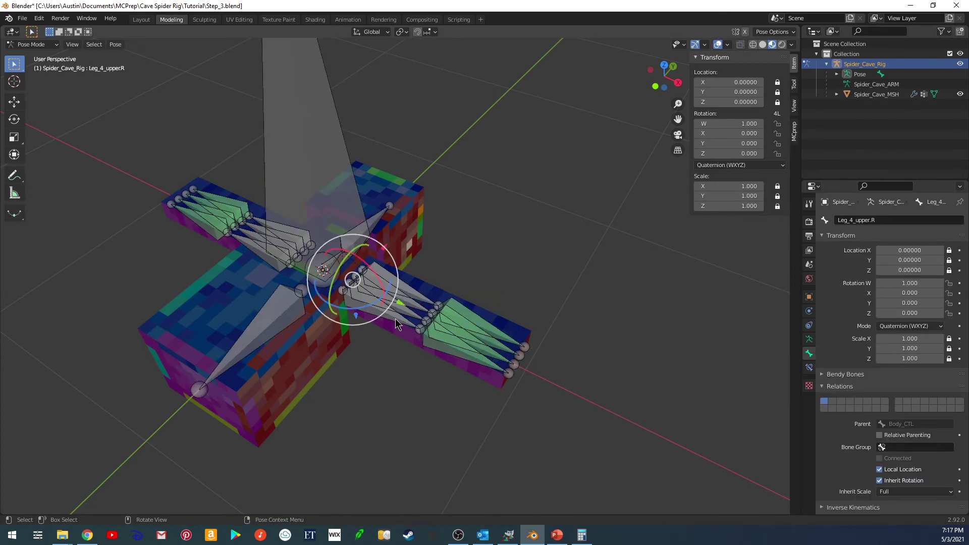
pyautogui.click(434, 349)
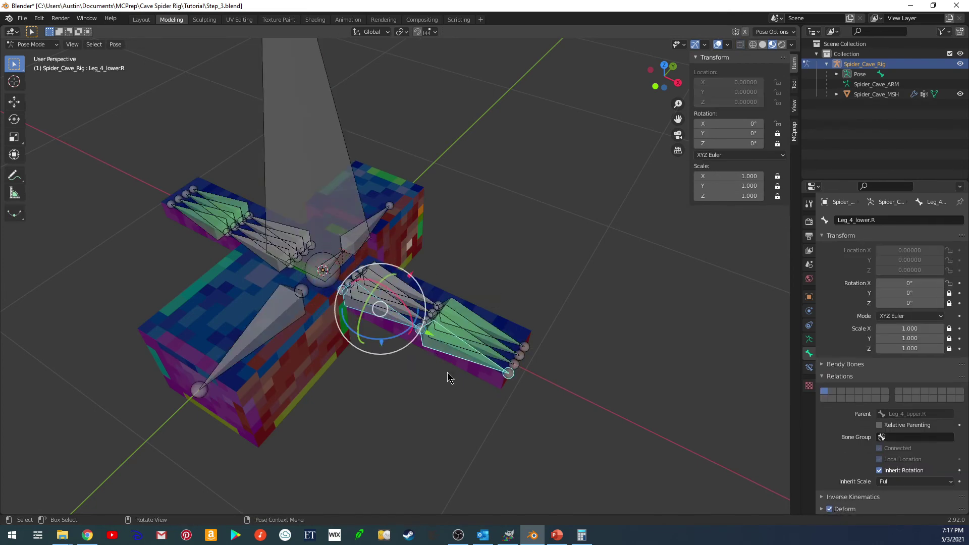
pyautogui.press('r')
pyautogui.press('x')
pyautogui.press('x')
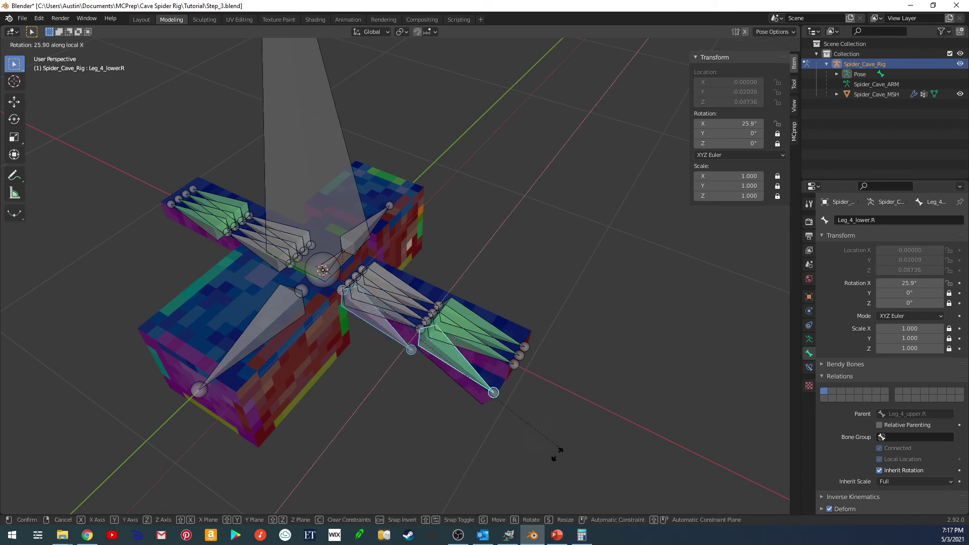
pyautogui.rightClick(439, 428)
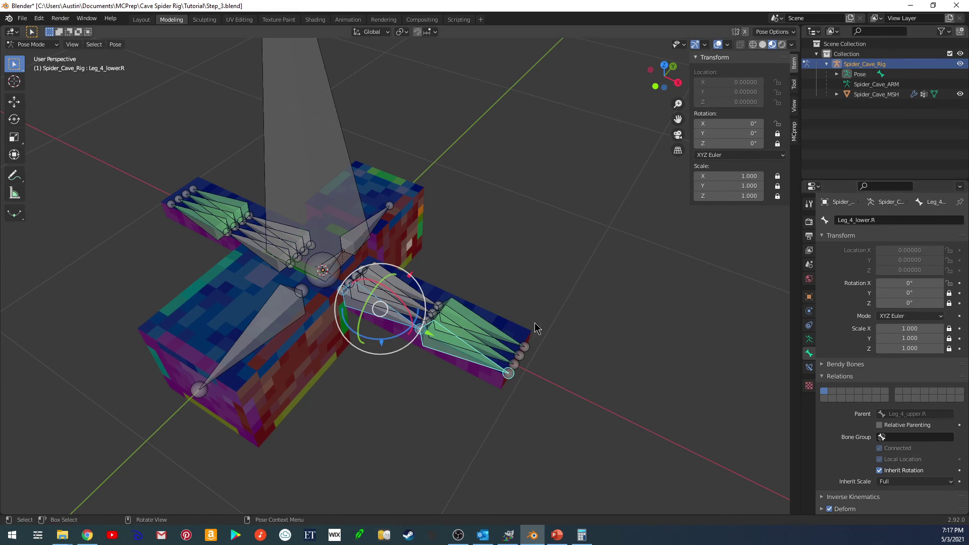
pyautogui.scroll(-2, 378, 384)
pyautogui.moveTo(411, 372)
pyautogui.mouseDown(button='middle')
pyautogui.moveTo(444, 350)
pyautogui.moveTo(400, 376)
pyautogui.mouseUp(button='middle')
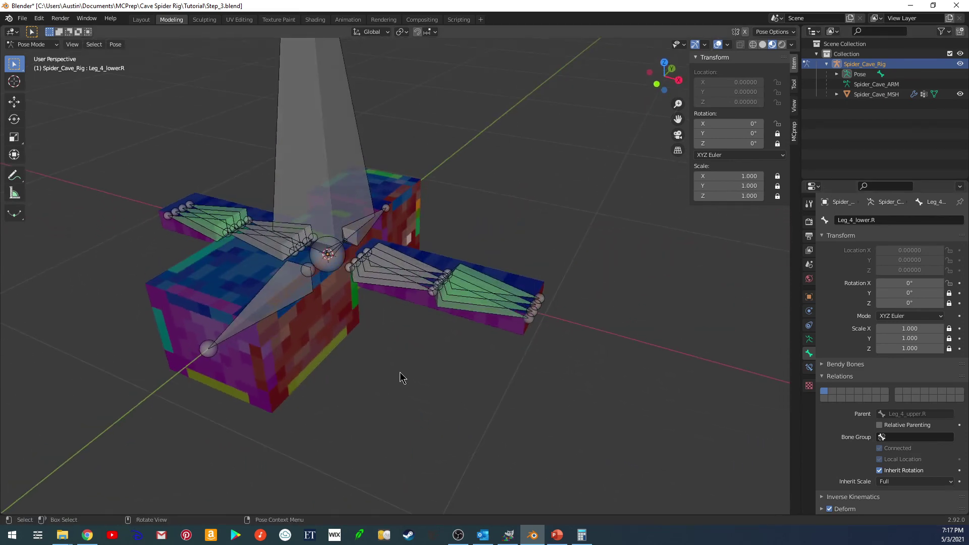
pyautogui.scroll(-2, 380, 335)
pyautogui.moveTo(380, 336); pyautogui.dragTo(541, 367, button='middle')
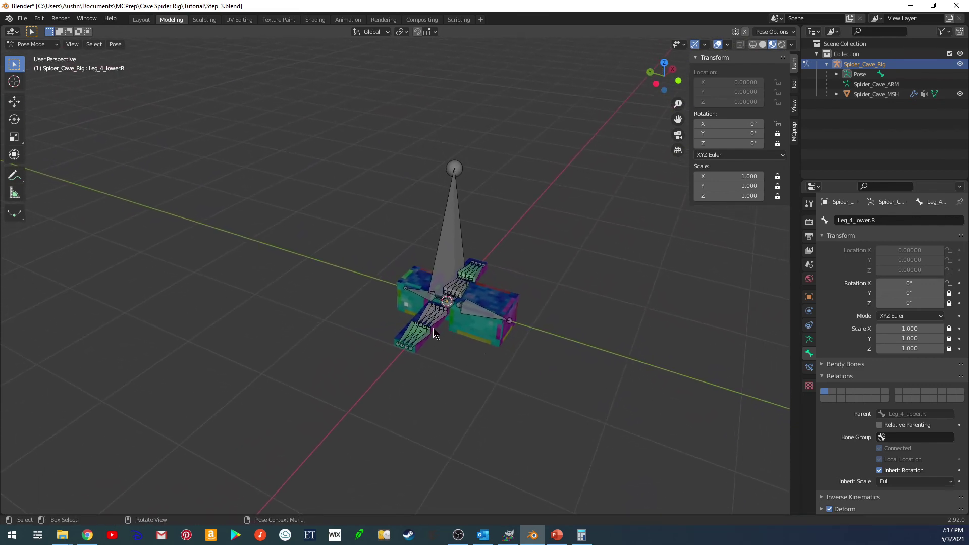
pyautogui.scroll(1, 440, 329)
pyautogui.scroll(1, 443, 355)
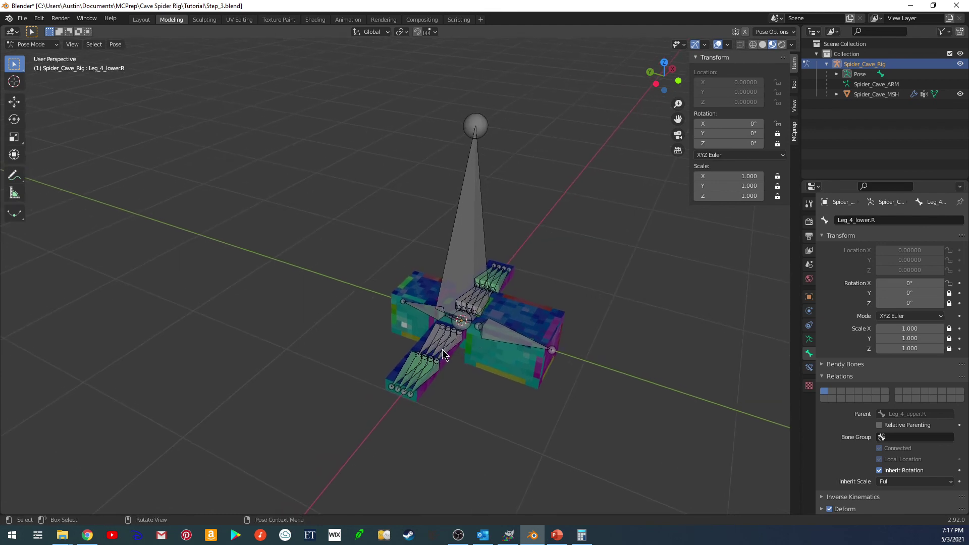